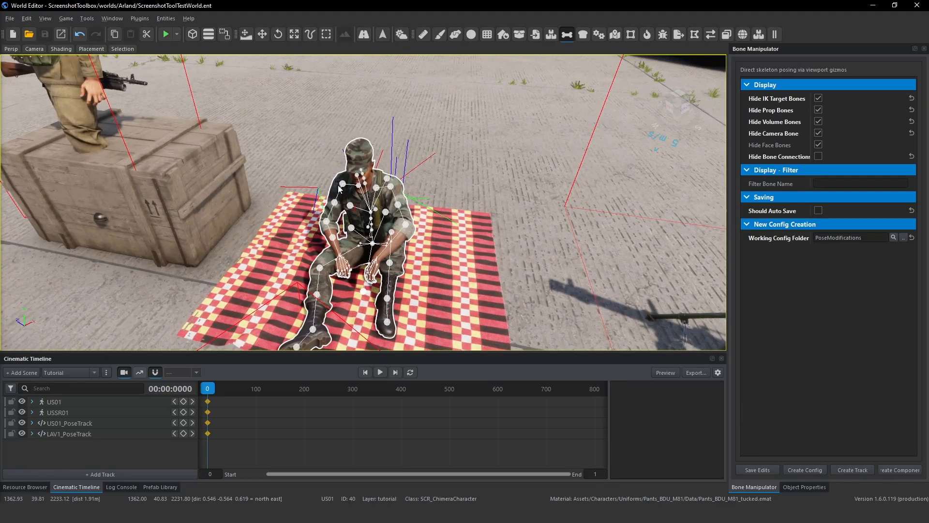
Rotate the right arm bone of the soldier seated on the checkered blanket around two of its axes.
{"action": "left_click", "coordinate": [343, 184]}
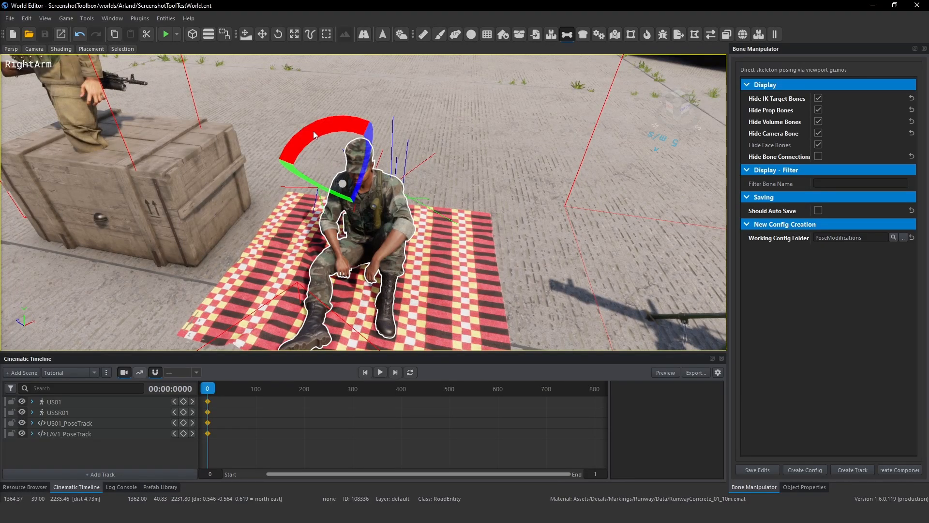
{"action": "left_click_drag", "start_coordinate": [312, 131], "coordinate": [316, 130]}
{"action": "left_click_drag", "start_coordinate": [365, 176], "coordinate": [377, 167]}
{"action": "key", "text": "Escape"}
Select the USSR01 soldier sitting on the wooden crate and activate the Bone Manipulator for him.
{"action": "right_click_drag", "start_coordinate": [394, 264], "coordinate": [439, 203]}
{"action": "key", "text": "a"}
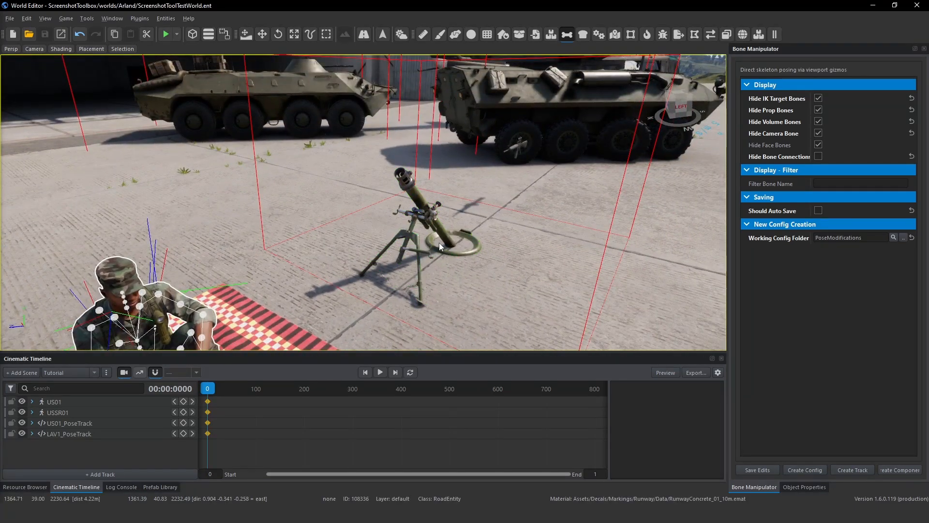
{"action": "right_click_drag", "start_coordinate": [593, 142], "coordinate": [582, 131]}
{"action": "right_click_drag", "start_coordinate": [604, 193], "coordinate": [436, 218]}
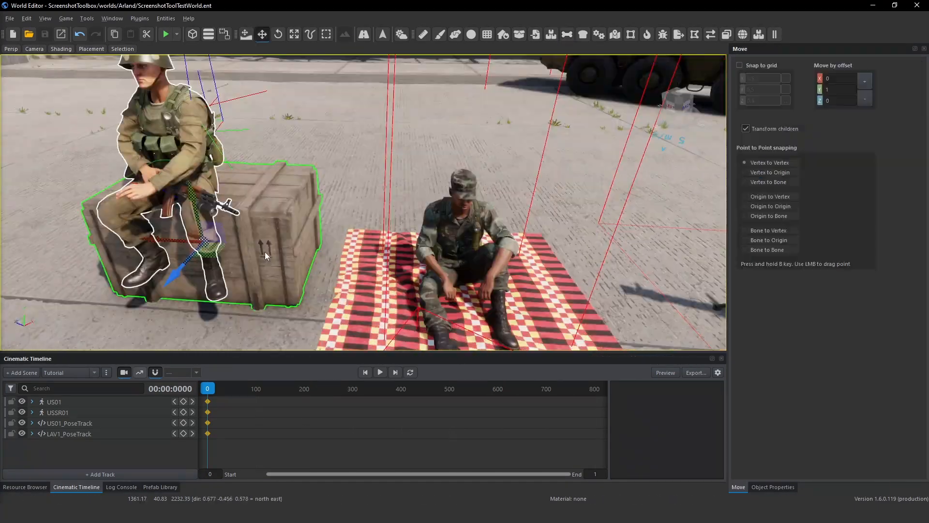
{"action": "right_click_drag", "start_coordinate": [265, 252], "coordinate": [233, 209]}
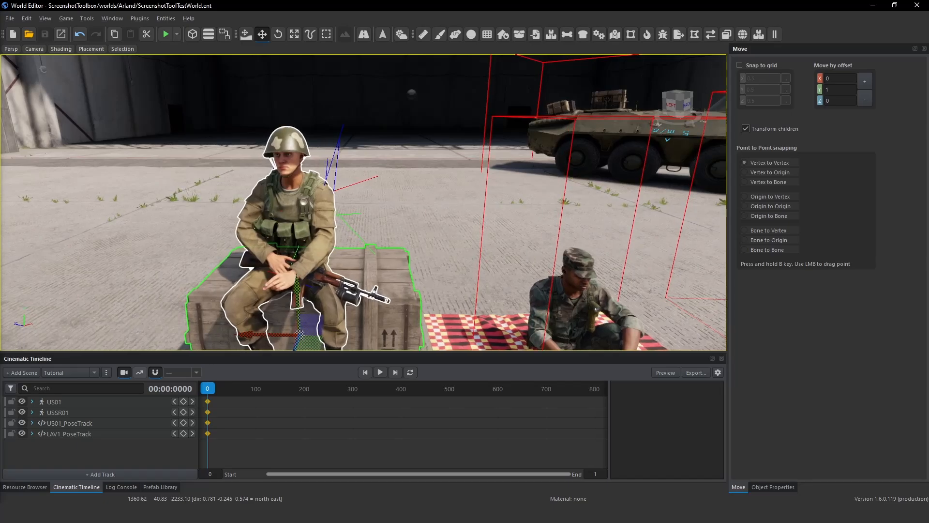
{"action": "key", "text": "a"}
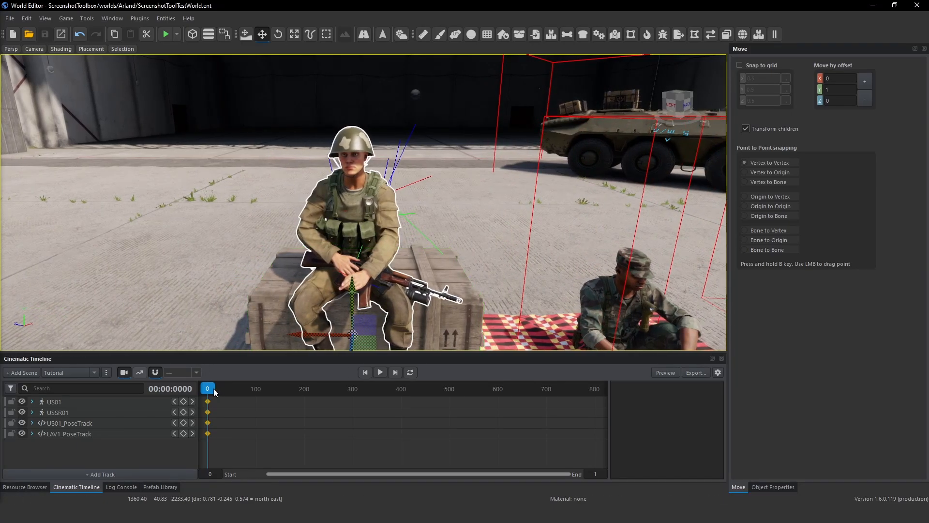
{"action": "left_click", "coordinate": [211, 388]}
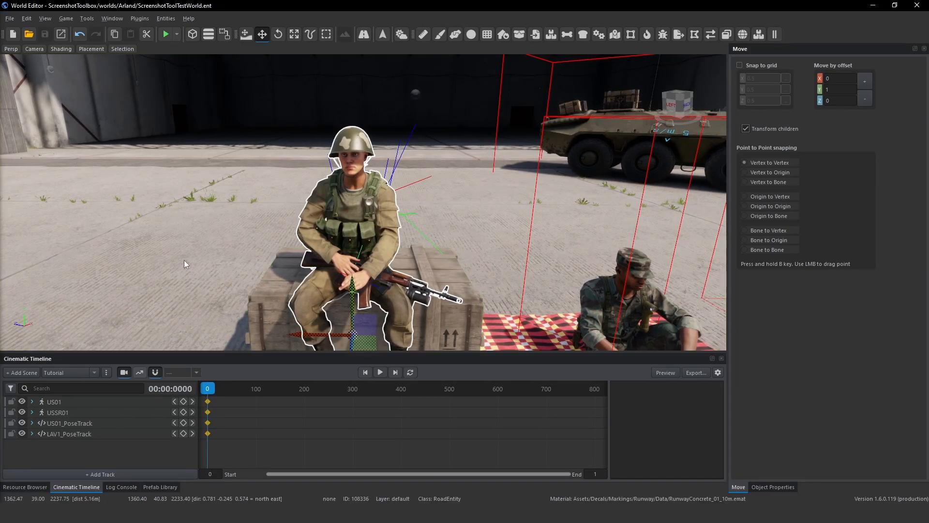
{"action": "scroll", "coordinate": [185, 259], "scroll_direction": "up", "scroll_amount": 2}
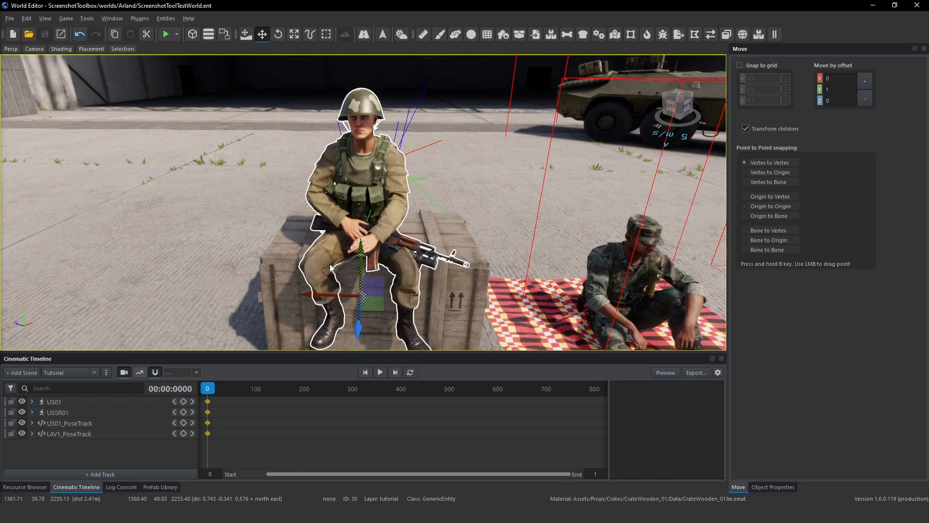
{"action": "scroll", "coordinate": [289, 167], "scroll_direction": "up", "scroll_amount": 1}
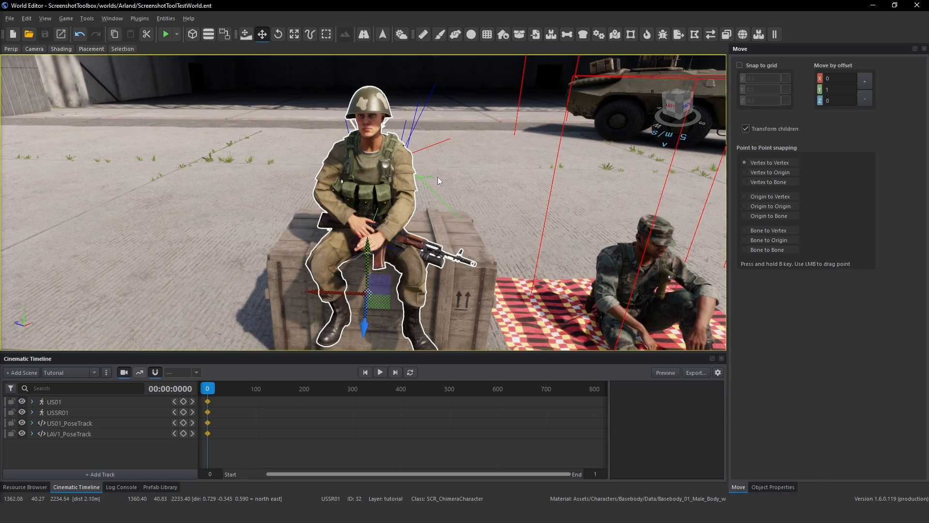
{"action": "left_click", "coordinate": [568, 37]}
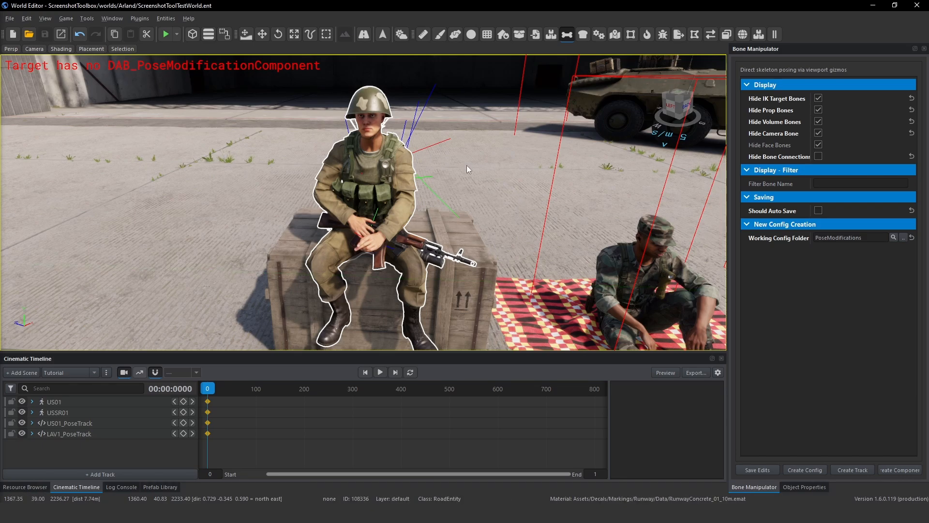
Create a pose modification component on the USSR01 soldier and inspect the DAB_PoseModificationComponent in his object properties.
{"action": "left_click", "coordinate": [902, 472]}
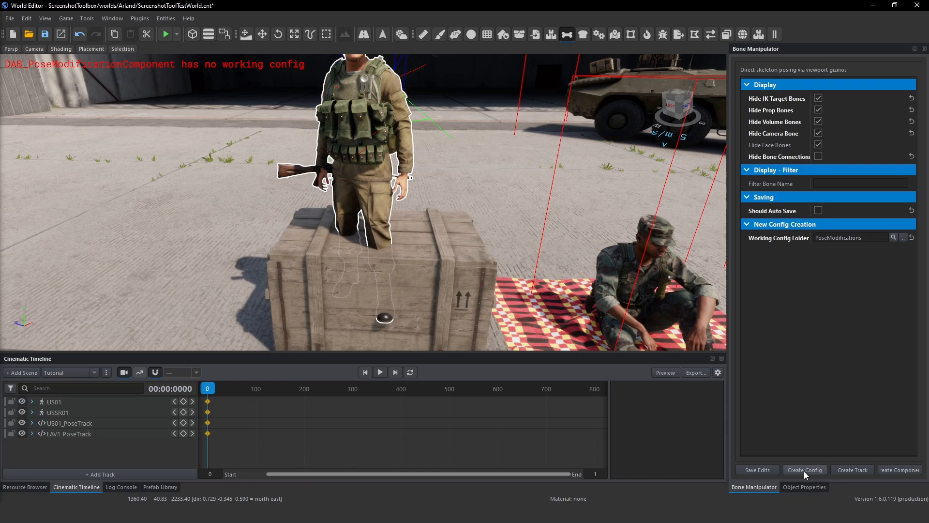
{"action": "left_click", "coordinate": [805, 486]}
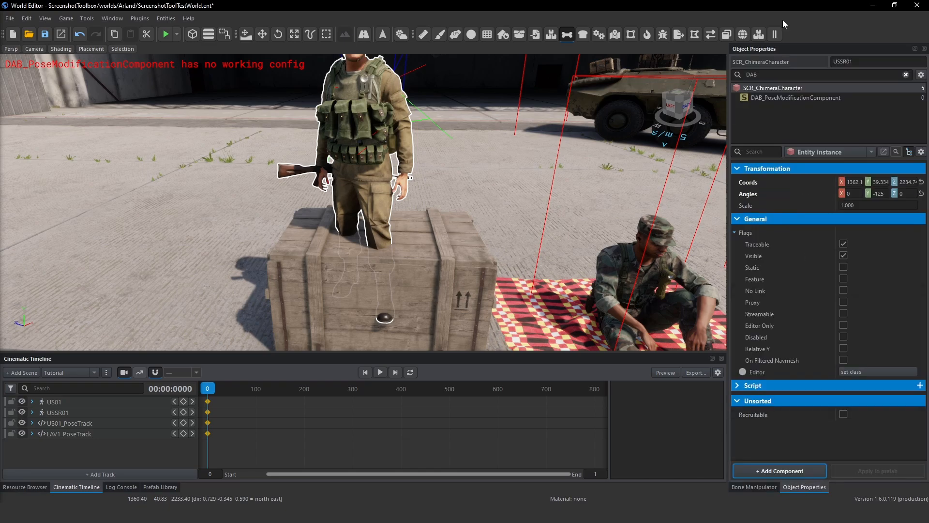
{"action": "left_click", "coordinate": [794, 99]}
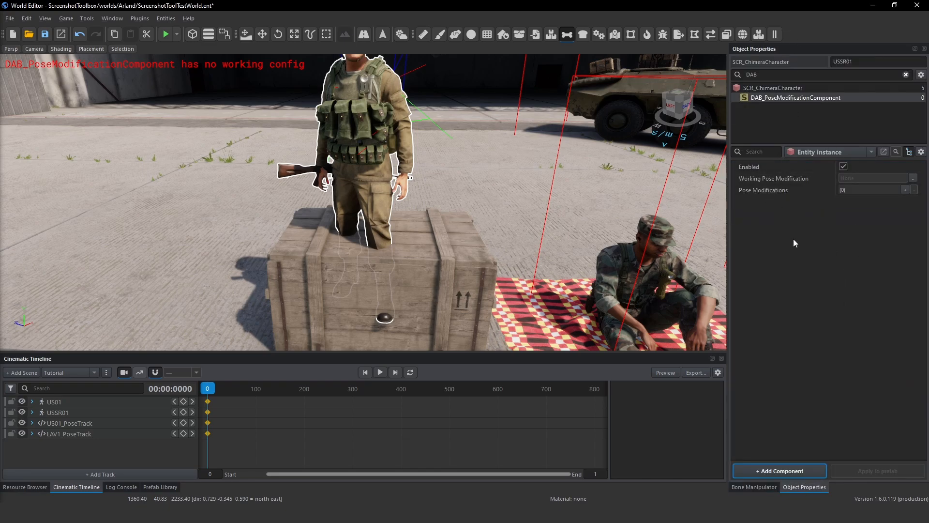
{"action": "left_click", "coordinate": [749, 487]}
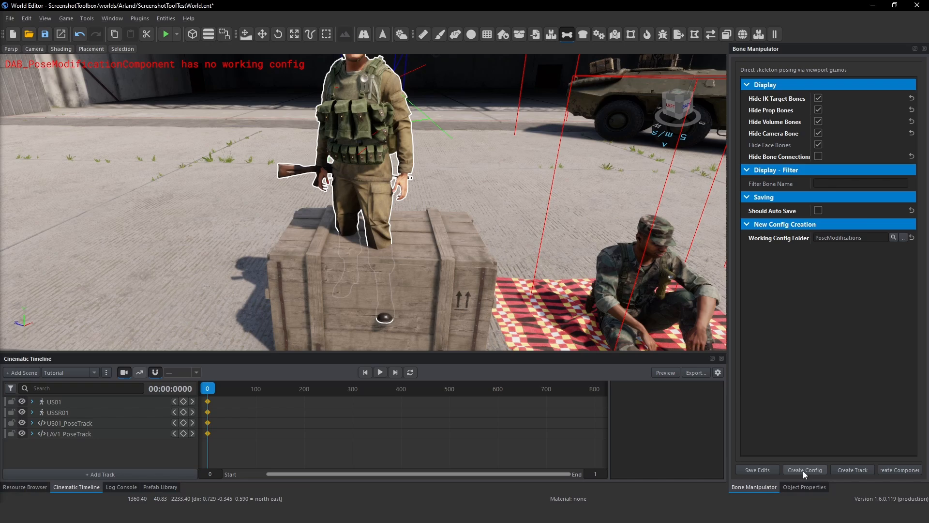
Create a new pose config named USSR01 in the PoseModifications folder for the soldier on the crate.
{"action": "left_click", "coordinate": [803, 470]}
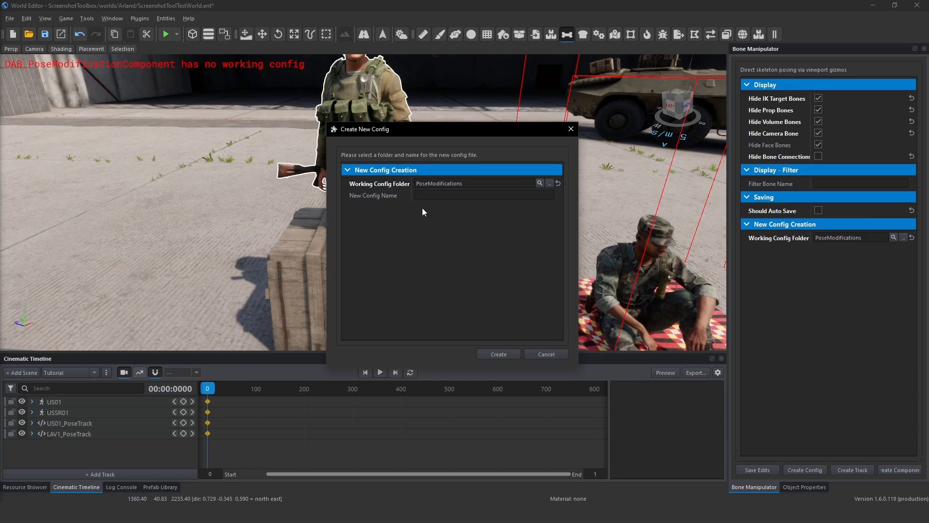
{"action": "left_click", "coordinate": [435, 195]}
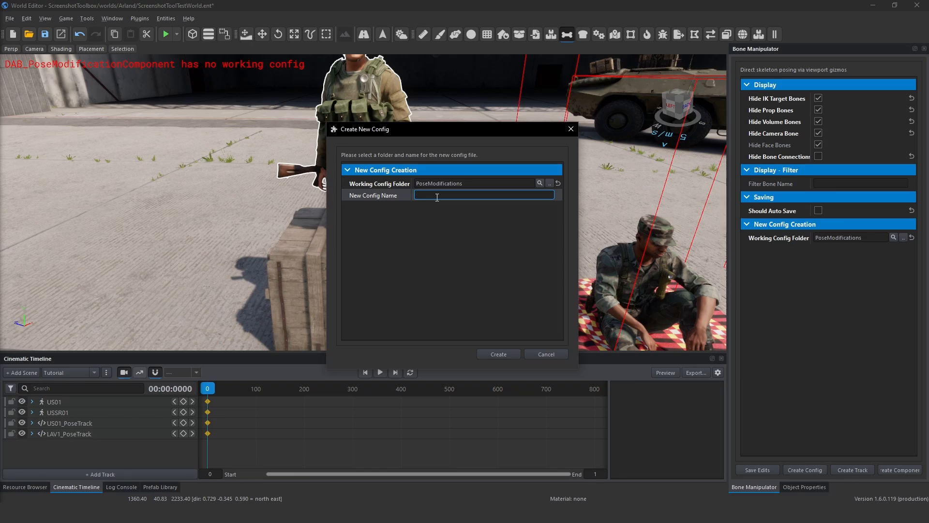
{"action": "type", "text": "USSR01"}
{"action": "left_click", "coordinate": [499, 354]}
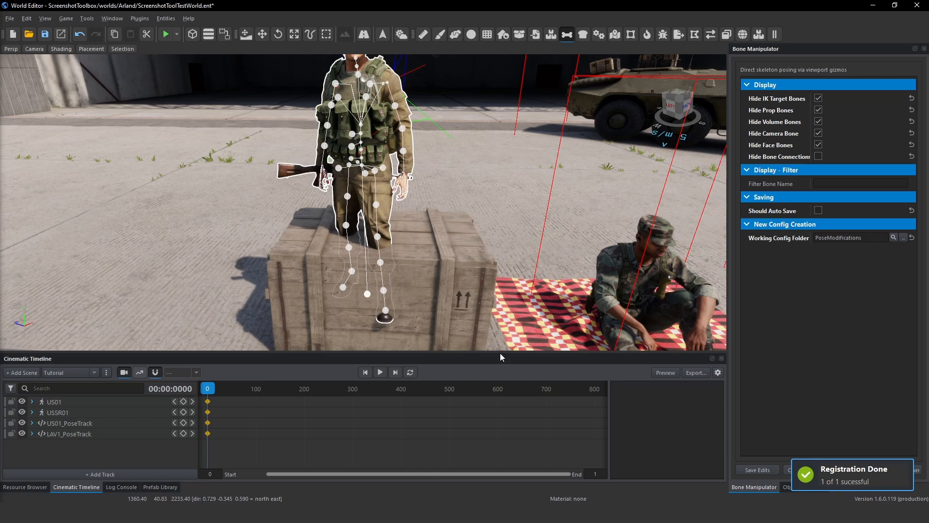
Play the Tutorial scene's cinematic timeline to put the USSR01 soldier back into his seated pose.
{"action": "right_click_drag", "start_coordinate": [467, 283], "coordinate": [461, 269]}
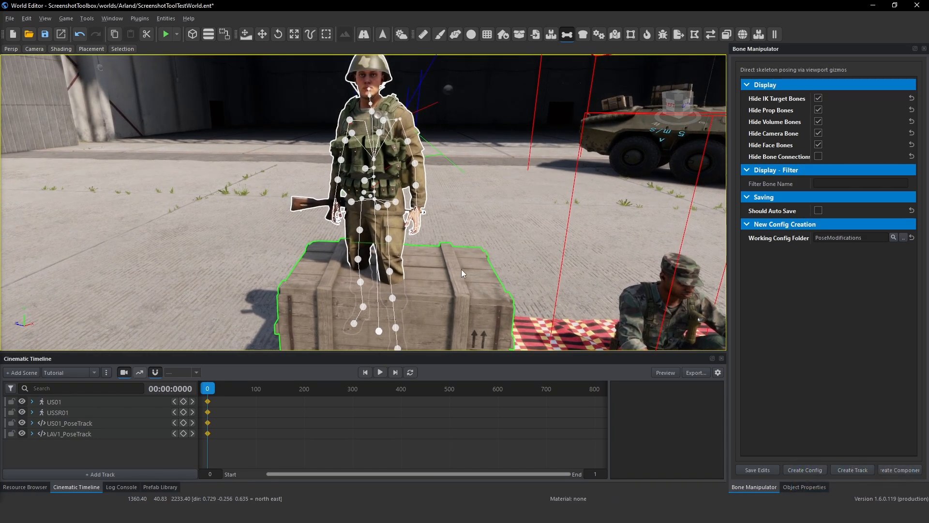
{"action": "right_click_drag", "start_coordinate": [446, 269], "coordinate": [455, 269]}
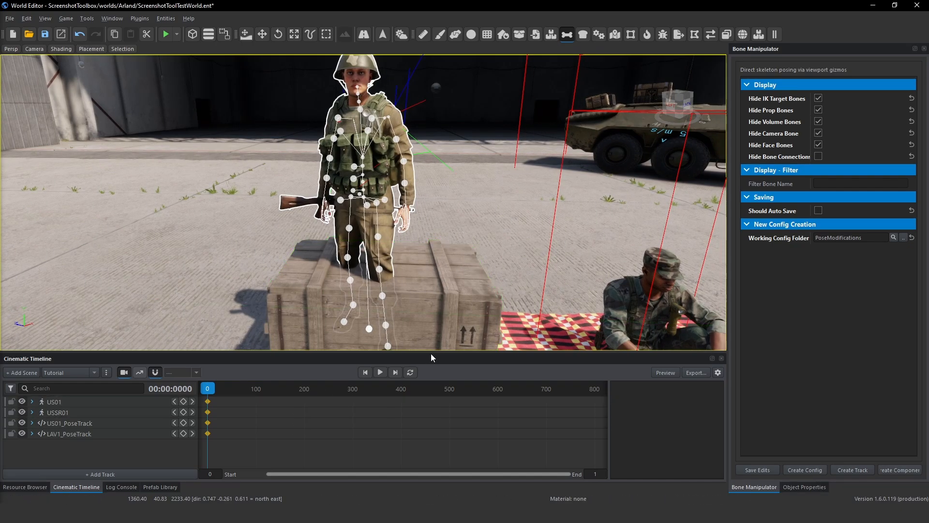
{"action": "left_click", "coordinate": [380, 372]}
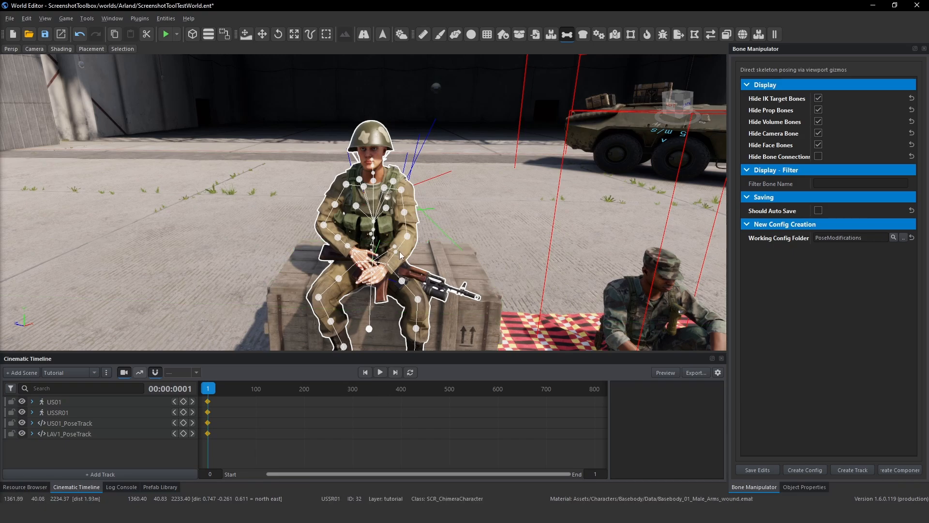
{"action": "right_click_drag", "start_coordinate": [400, 255], "coordinate": [391, 301]}
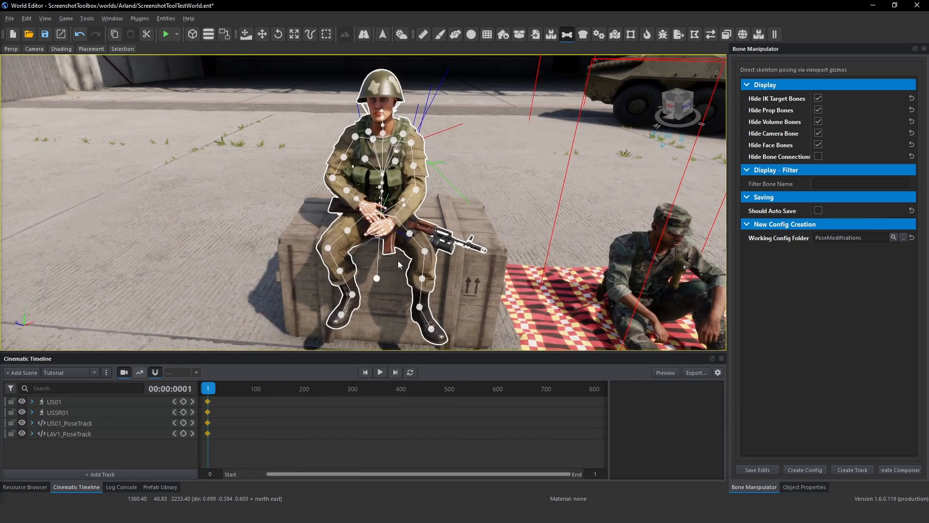
Create a pose track for the USSR01 soldier in the Tutorial scene and add a keyframe to it at frame 1.
{"action": "left_click", "coordinate": [855, 473]}
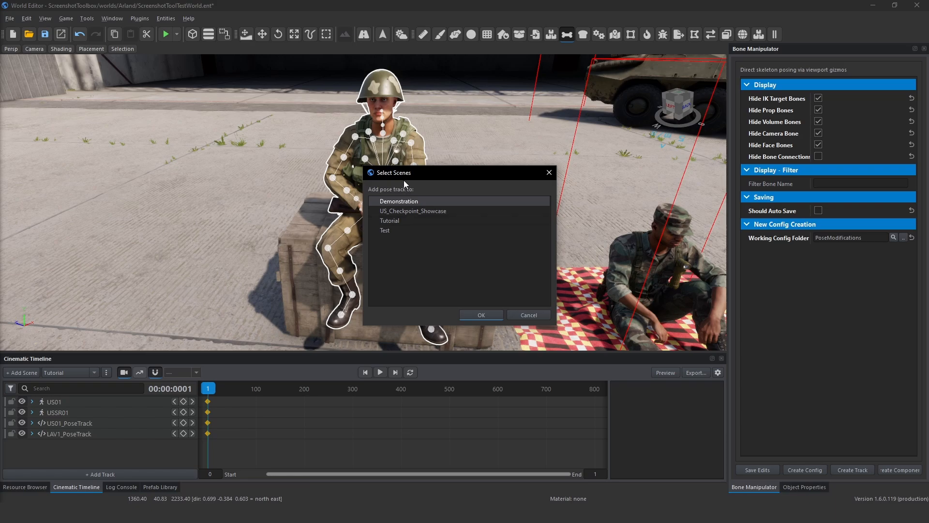
{"action": "left_click_drag", "start_coordinate": [402, 175], "coordinate": [384, 170]}
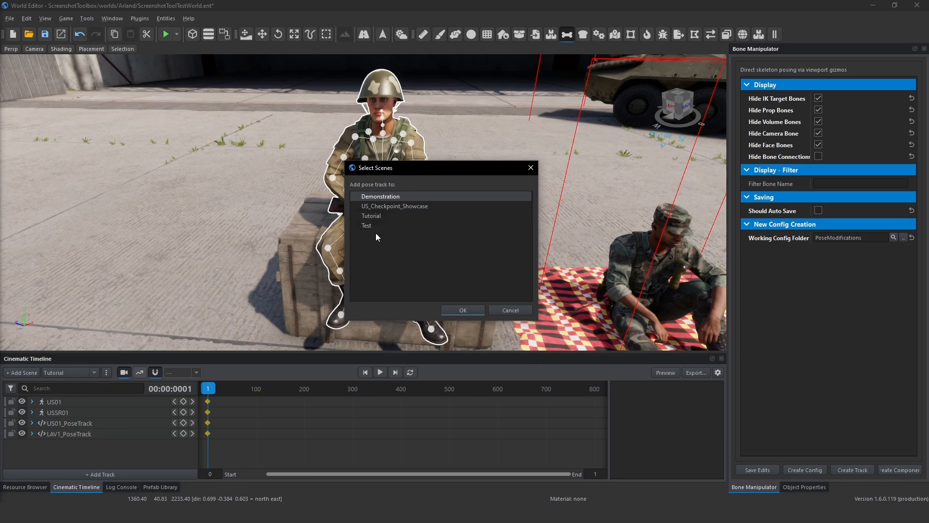
{"action": "left_click", "coordinate": [381, 218]}
{"action": "left_click", "coordinate": [462, 310]}
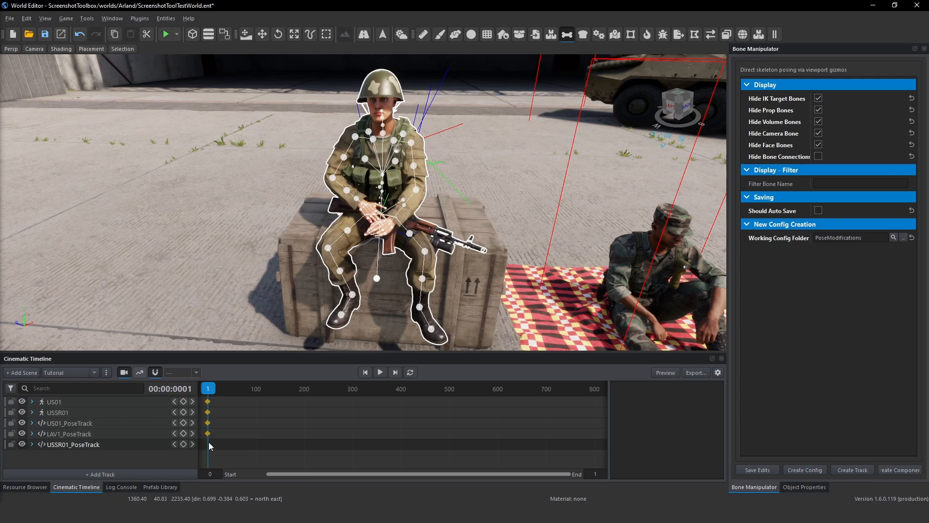
{"action": "left_click", "coordinate": [185, 444]}
Select the USSR01 soldier's RightArm bone and rotate it around several axes.
{"action": "right_click_drag", "start_coordinate": [456, 265], "coordinate": [476, 240]}
{"action": "key", "text": "w"}
{"action": "left_click", "coordinate": [321, 150]}
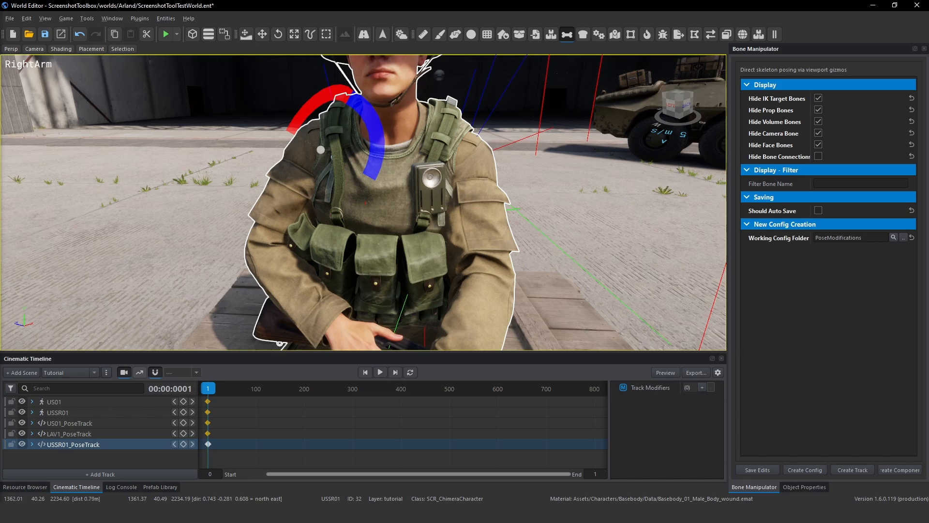
{"action": "scroll", "coordinate": [319, 151], "scroll_direction": "down", "scroll_amount": 5}
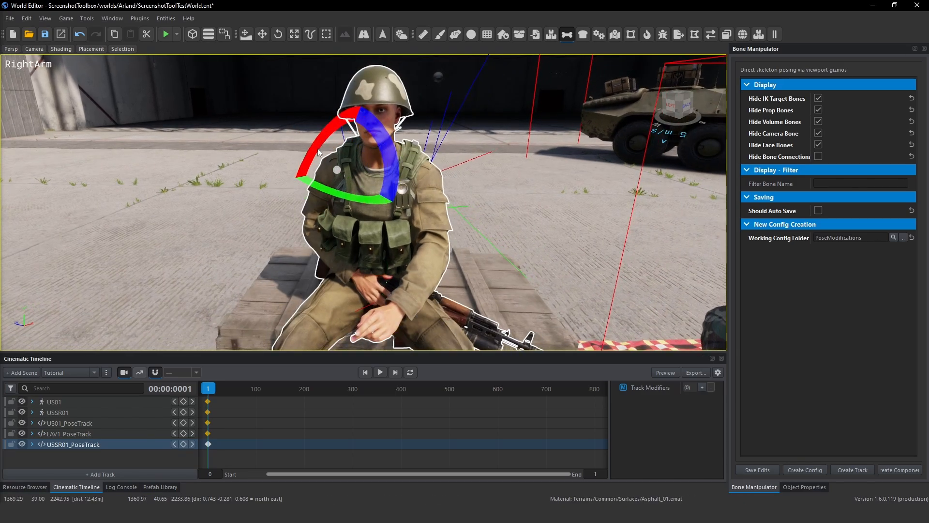
{"action": "left_click_drag", "start_coordinate": [318, 149], "coordinate": [334, 140]}
{"action": "mouse_move", "coordinate": [365, 208]}
{"action": "left_mouse_down"}
{"action": "mouse_move", "coordinate": [354, 222]}
{"action": "mouse_move", "coordinate": [369, 217]}
{"action": "left_mouse_up"}
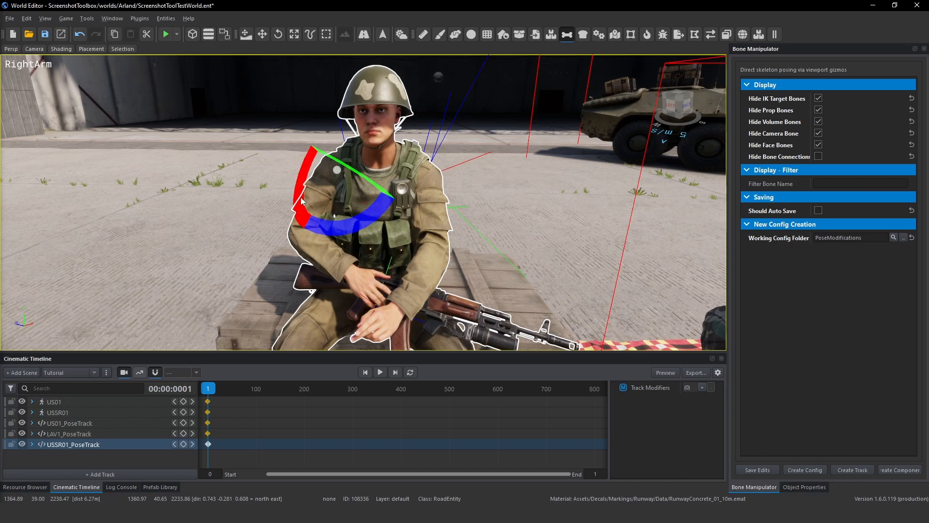
{"action": "left_click_drag", "start_coordinate": [302, 201], "coordinate": [300, 202]}
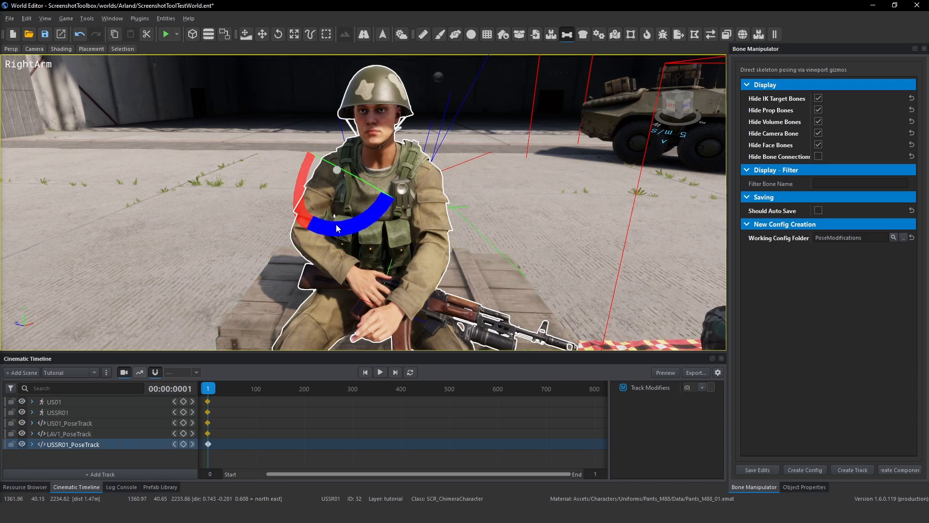
Try moving and scaling the soldier's RightArm bone, and undo the changes.
{"action": "key", "text": "w"}
{"action": "mouse_move", "coordinate": [381, 193]}
{"action": "left_mouse_down"}
{"action": "mouse_move", "coordinate": [372, 188]}
{"action": "mouse_move", "coordinate": [381, 196]}
{"action": "left_mouse_up"}
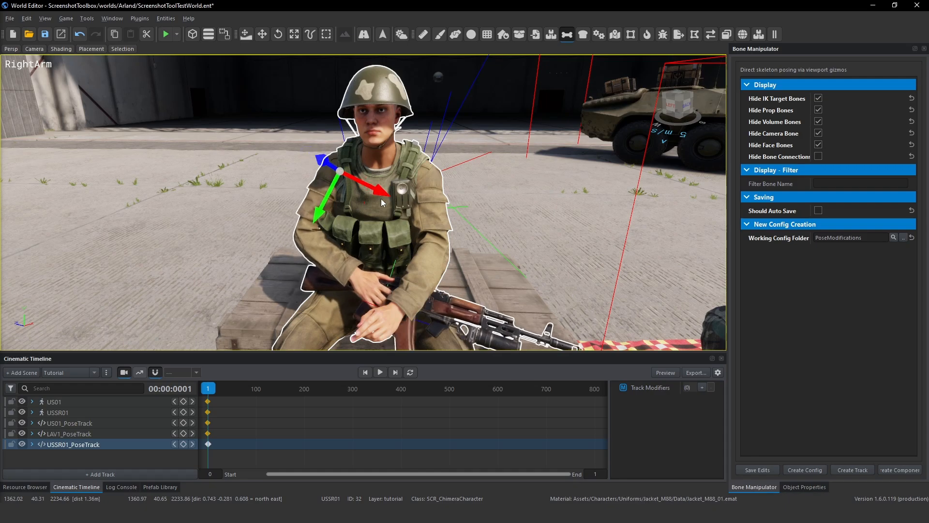
{"action": "key", "text": "r"}
{"action": "left_click_drag", "start_coordinate": [339, 137], "coordinate": [333, 91]}
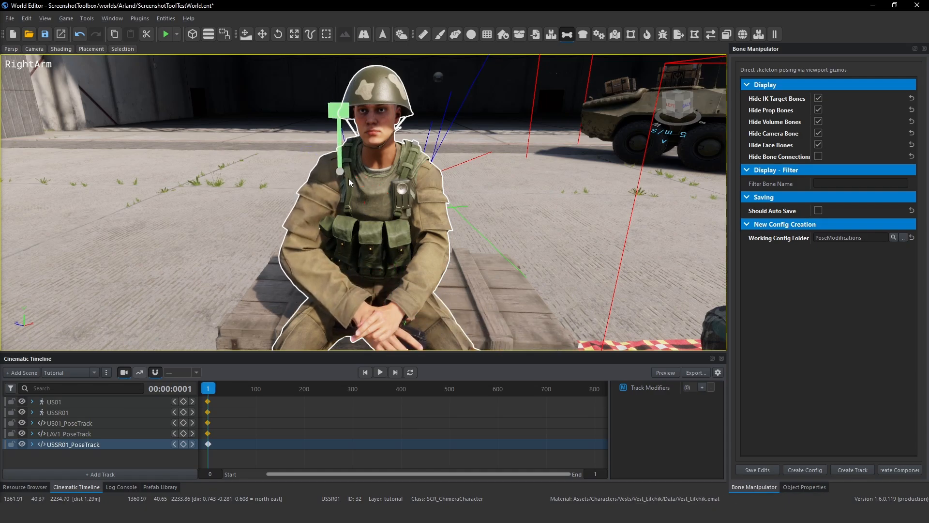
{"action": "key", "text": "ctrl+z"}
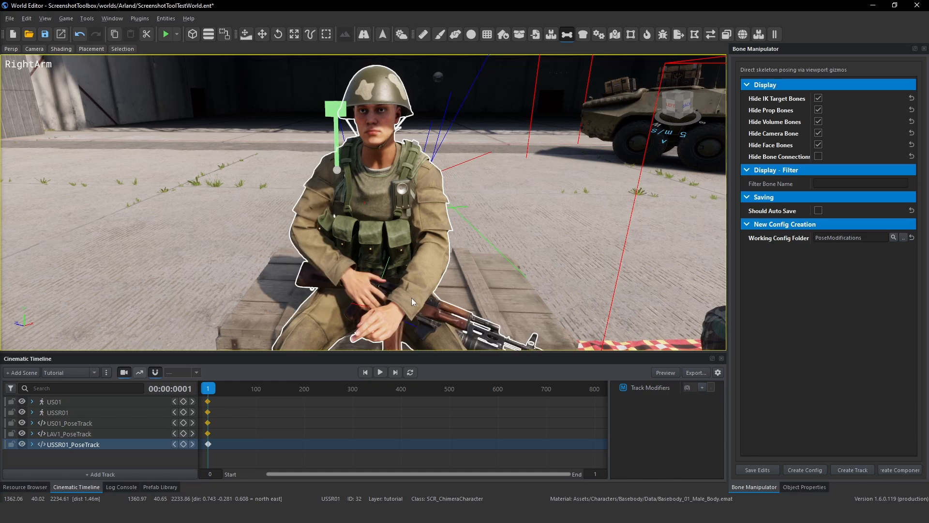
Try rotating the RightArm bone around its blue axis and scaling it, and undo both changes.
{"action": "key", "text": "e"}
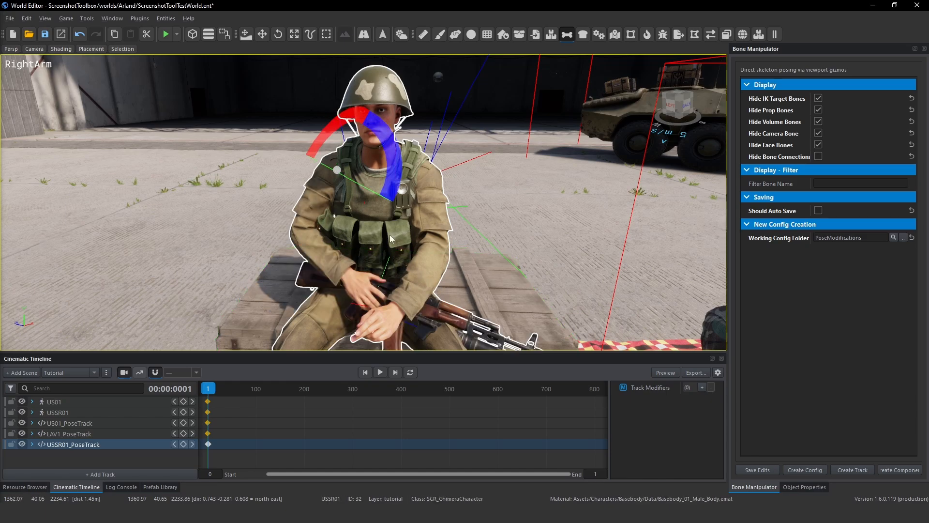
{"action": "mouse_move", "coordinate": [391, 156]}
{"action": "left_mouse_down"}
{"action": "mouse_move", "coordinate": [387, 148]}
{"action": "mouse_move", "coordinate": [390, 165]}
{"action": "left_mouse_up"}
{"action": "key", "text": "w"}
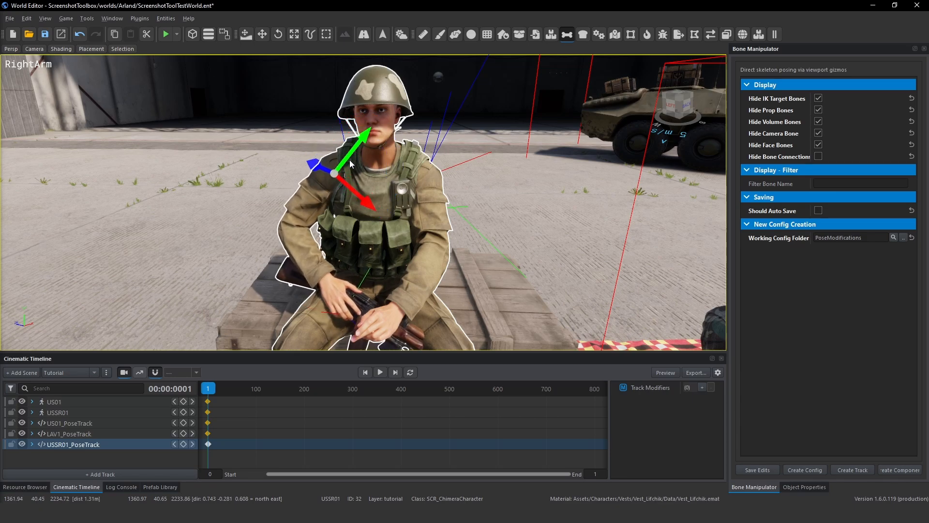
{"action": "key", "text": "r"}
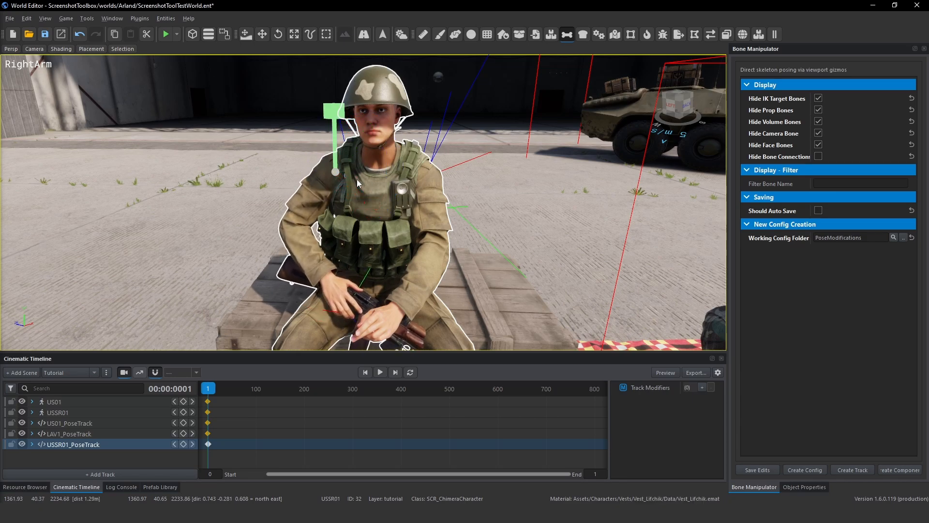
{"action": "left_click_drag", "start_coordinate": [337, 138], "coordinate": [337, 127]}
{"action": "mouse_move", "coordinate": [337, 128]}
{"action": "right_mouse_down"}
{"action": "mouse_move", "coordinate": [343, 164]}
{"action": "mouse_move", "coordinate": [363, 114]}
{"action": "mouse_move", "coordinate": [331, 117]}
{"action": "right_mouse_up"}
{"action": "key", "text": "ctrl+z"}
Rotate the RightArm bone around its blue axis so the arm swings outward from the torso, and deselect the bone.
{"action": "key", "text": "e"}
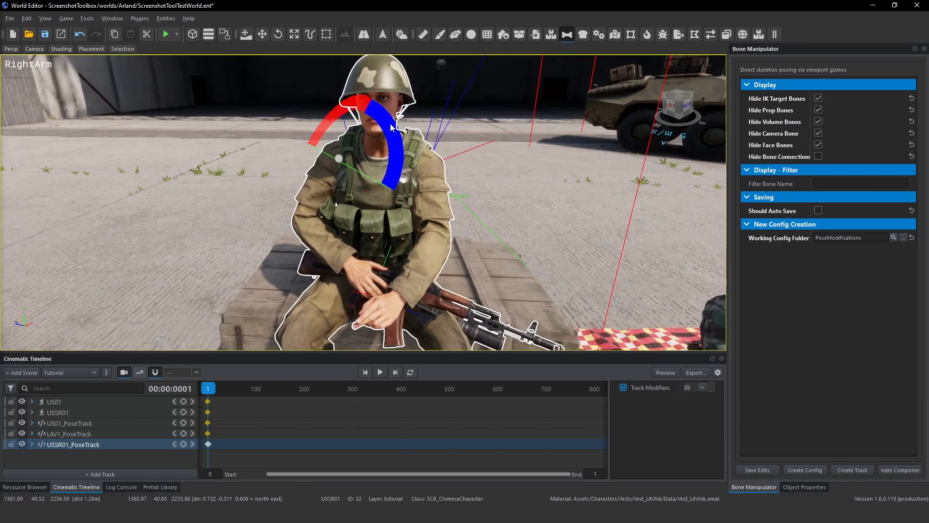
{"action": "left_click_drag", "start_coordinate": [391, 124], "coordinate": [341, 130]}
{"action": "left_click", "coordinate": [456, 181]}
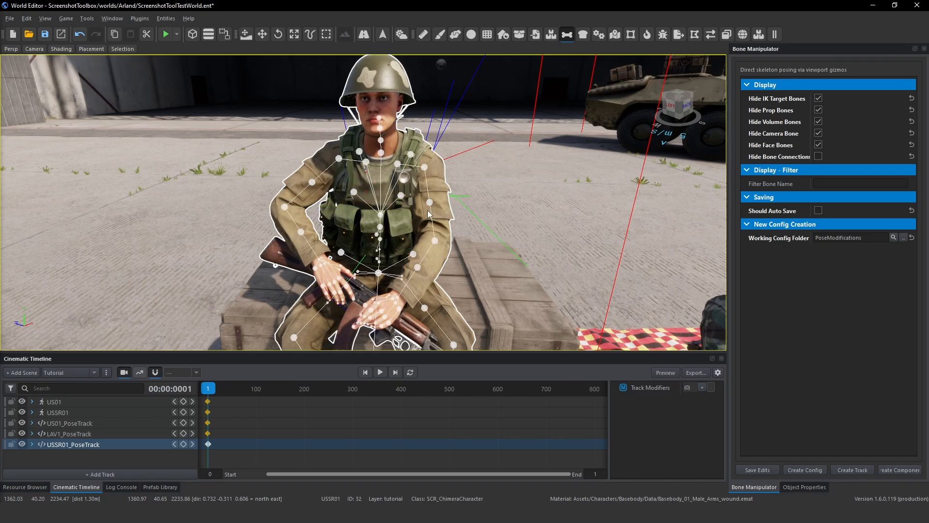
Rotate the bone at the USSR01 soldier's left shoulder so the arm lifts out to the side, and deselect it.
{"action": "left_click", "coordinate": [424, 167]}
{"action": "mouse_move", "coordinate": [458, 192]}
{"action": "left_mouse_down"}
{"action": "mouse_move", "coordinate": [455, 236]}
{"action": "mouse_move", "coordinate": [477, 190]}
{"action": "left_mouse_up"}
{"action": "left_click", "coordinate": [479, 203]}
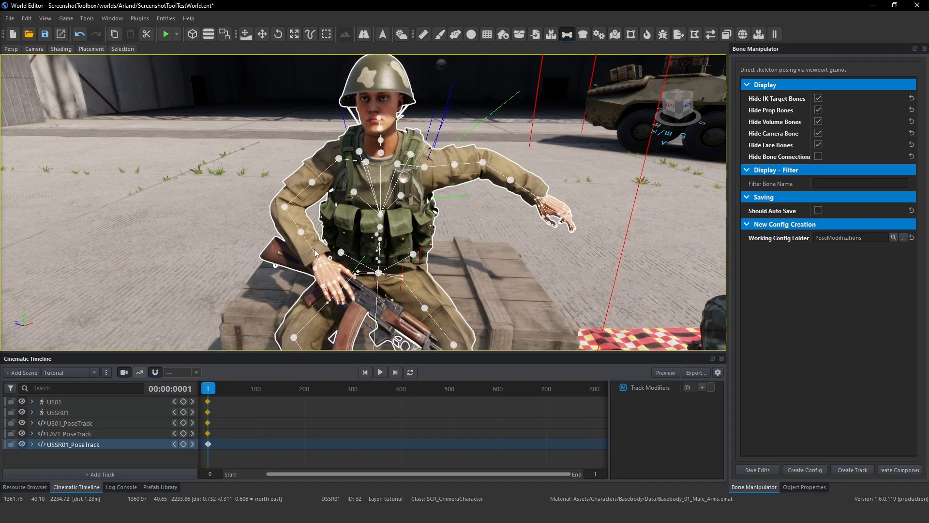
Rotate the RightForeArm bone so the forearm swings outward, and switch to the Move tool without saving the pose changes.
{"action": "left_click", "coordinate": [287, 209]}
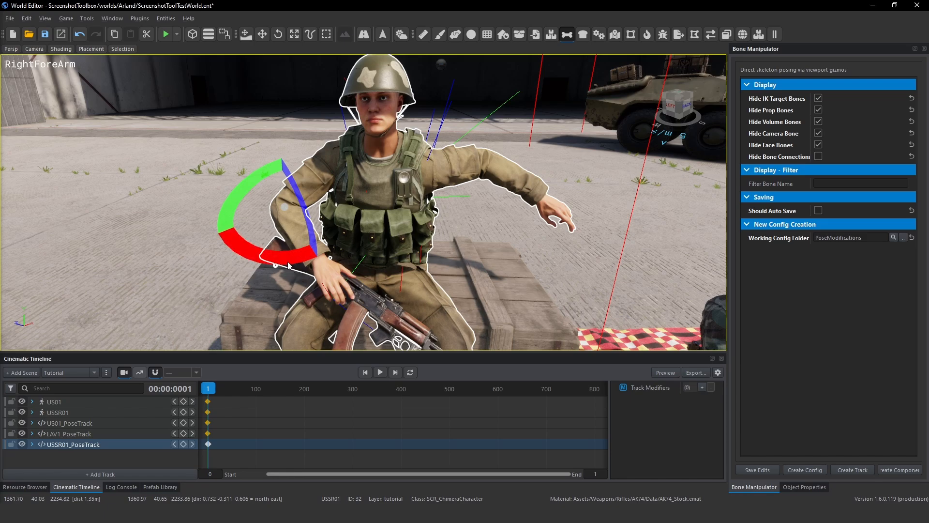
{"action": "left_click_drag", "start_coordinate": [245, 254], "coordinate": [529, 322]}
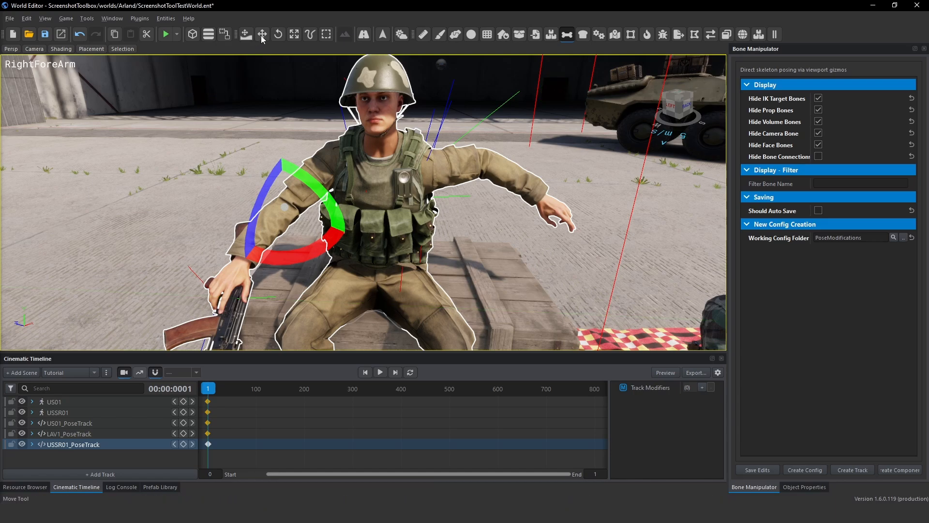
{"action": "key", "text": "w"}
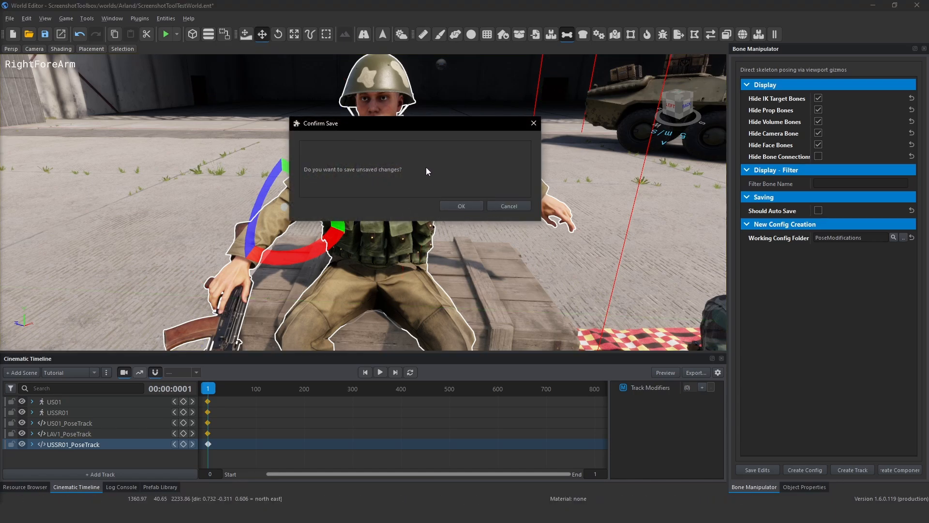
{"action": "left_click", "coordinate": [509, 206]}
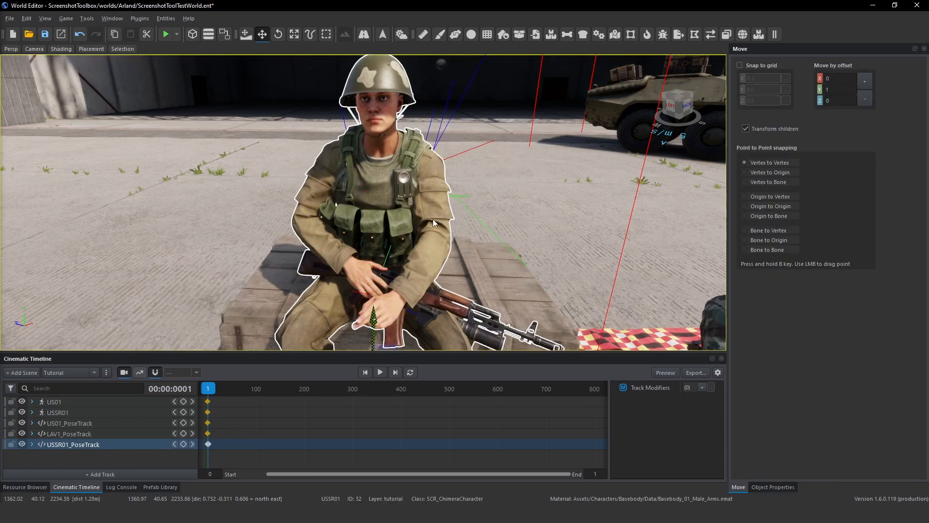
Swing the soldier's RightForeArm bone outward with the Bone Manipulator, save the edits and switch to the Move tool.
{"action": "left_click", "coordinate": [561, 37]}
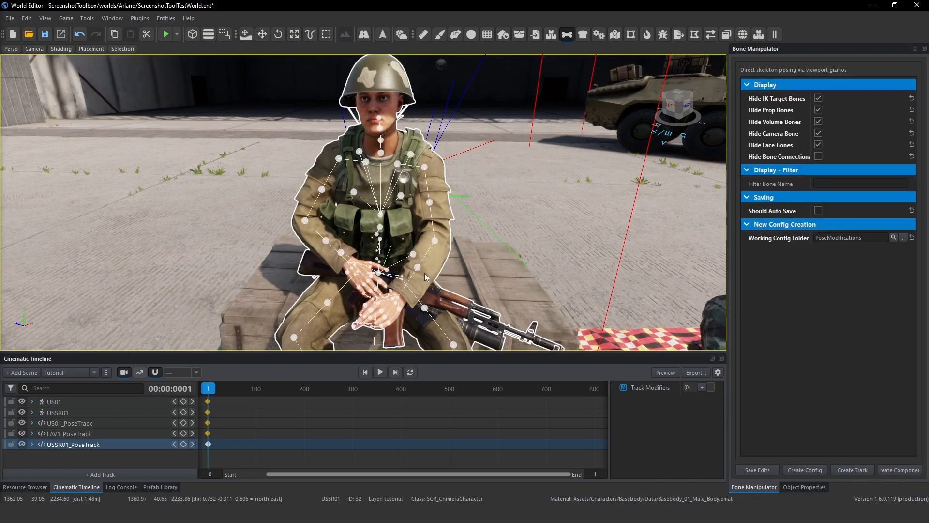
{"action": "left_click", "coordinate": [305, 221]}
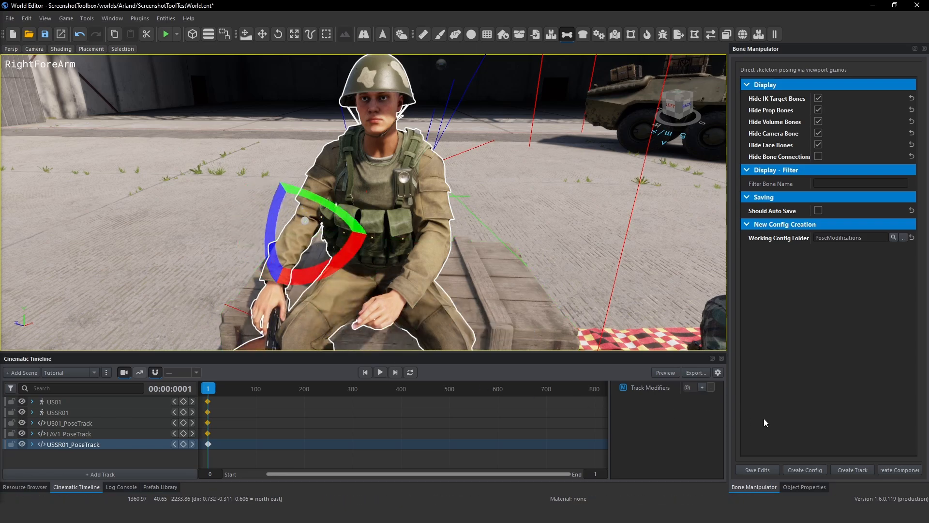
{"action": "left_click", "coordinate": [765, 471]}
{"action": "key", "text": "w"}
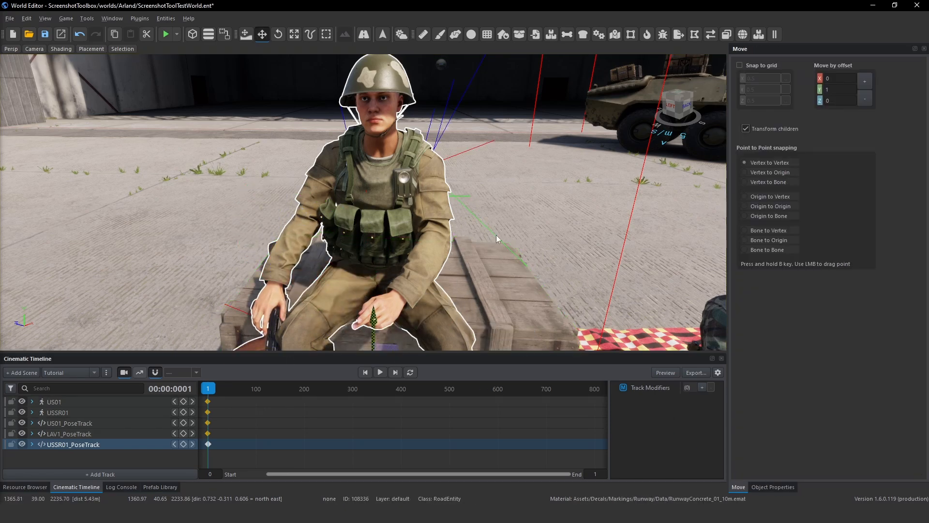
Select the mortar standing near the picnic blanket and display its bones with the Bone Manipulator.
{"action": "right_click_drag", "start_coordinate": [495, 234], "coordinate": [516, 276]}
{"action": "key", "text": "s"}
{"action": "key", "text": "w"}
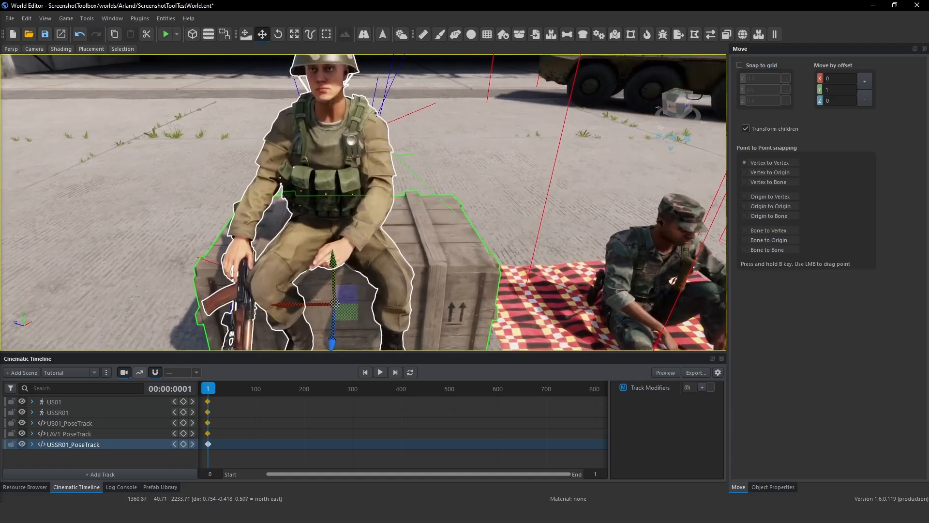
{"action": "key", "text": "d"}
{"action": "right_click_drag", "start_coordinate": [367, 286], "coordinate": [380, 198]}
{"action": "left_click", "coordinate": [566, 34]}
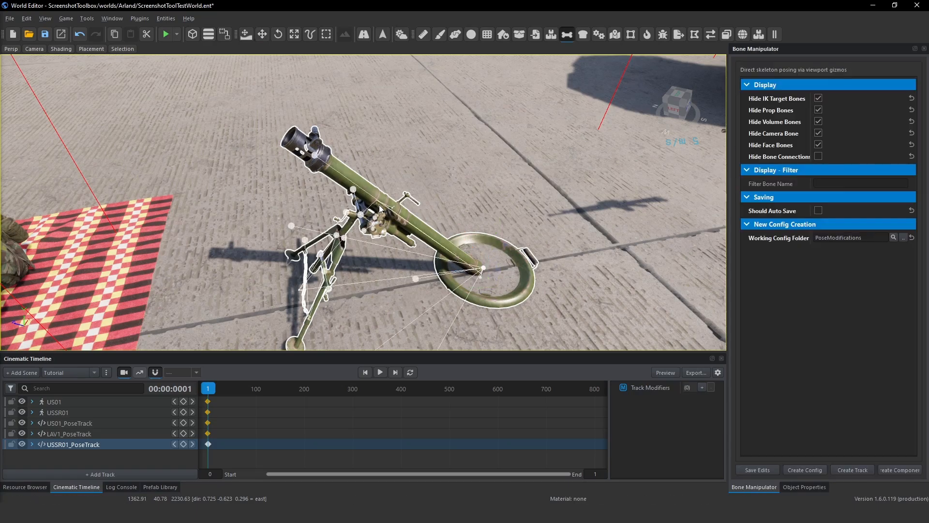
Examine the mortar's bones up close around the sight and the barrel's number 2 marking, and leave the mortar.
{"action": "right_click_drag", "start_coordinate": [429, 229], "coordinate": [323, 237]}
{"action": "right_click_drag", "start_coordinate": [344, 271], "coordinate": [263, 208]}
{"action": "right_click_drag", "start_coordinate": [650, 188], "coordinate": [690, 173]}
{"action": "right_click_drag", "start_coordinate": [626, 172], "coordinate": [426, 194]}
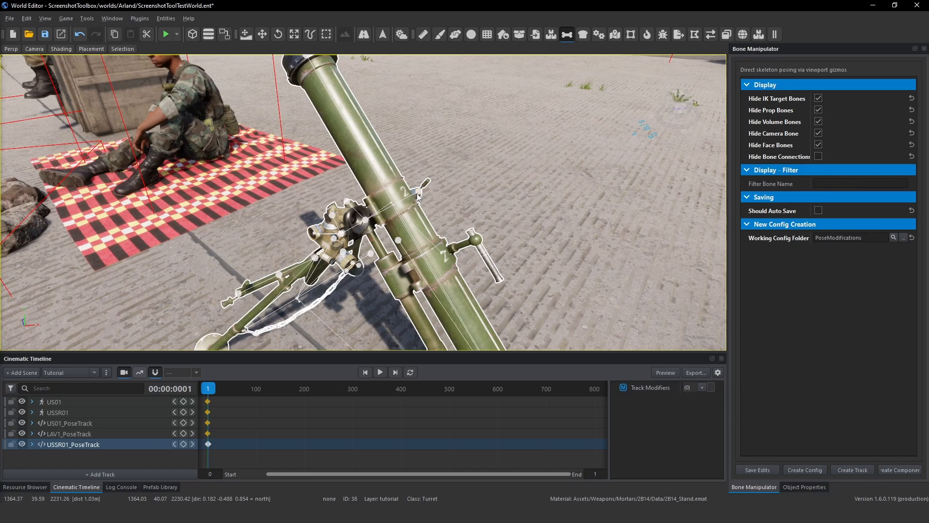
{"action": "right_click_drag", "start_coordinate": [424, 243], "coordinate": [413, 228]}
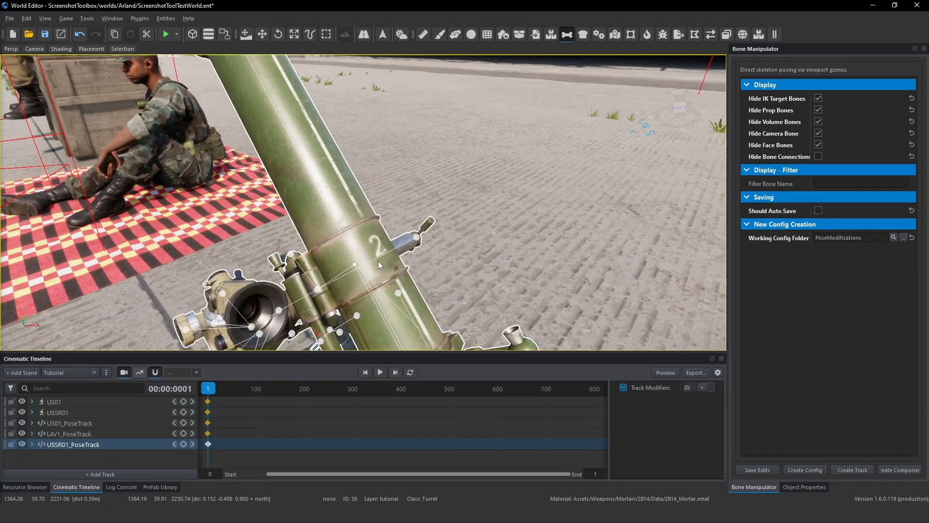
{"action": "right_click_drag", "start_coordinate": [379, 261], "coordinate": [377, 295]}
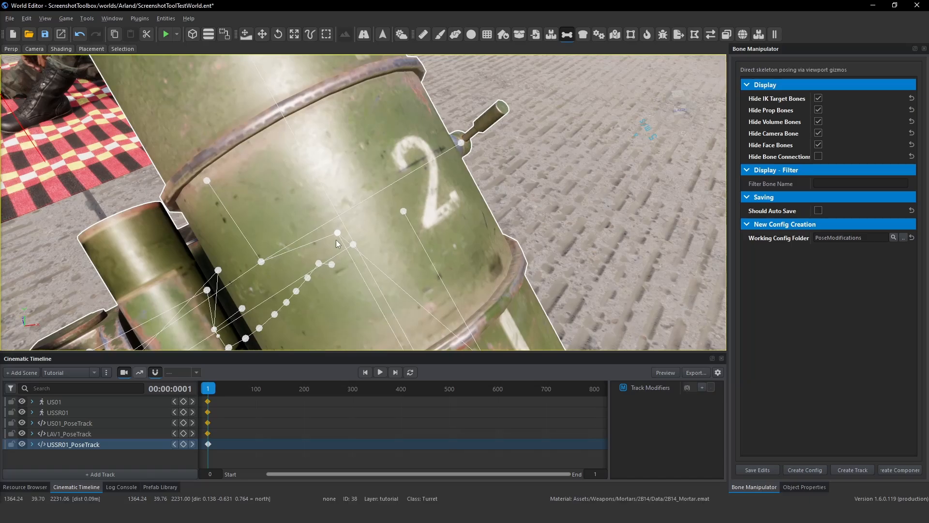
{"action": "right_click_drag", "start_coordinate": [338, 233], "coordinate": [413, 275]}
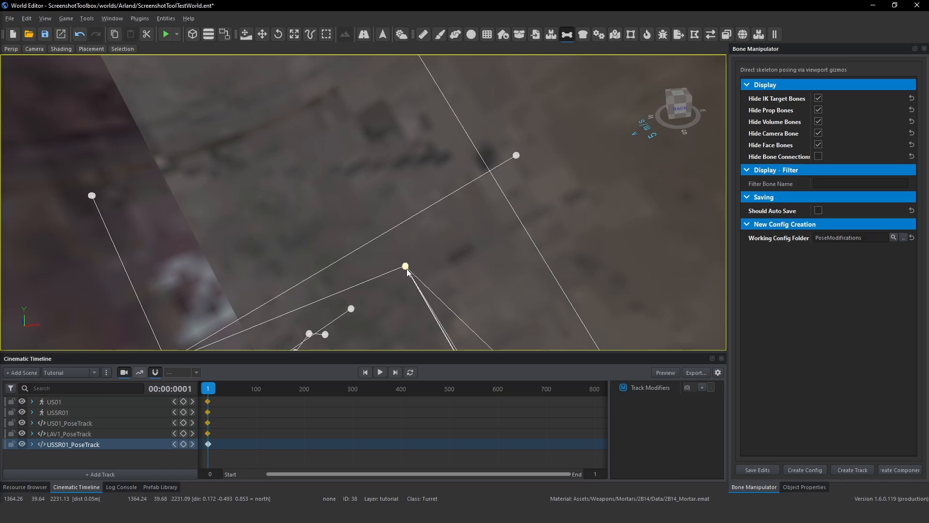
{"action": "left_click", "coordinate": [406, 270]}
{"action": "mouse_move", "coordinate": [423, 266]}
{"action": "right_mouse_down"}
{"action": "mouse_move", "coordinate": [464, 247]}
{"action": "mouse_move", "coordinate": [456, 269]}
{"action": "mouse_move", "coordinate": [467, 254]}
{"action": "mouse_move", "coordinate": [431, 259]}
{"action": "right_mouse_up"}
{"action": "left_click", "coordinate": [470, 253]}
{"action": "key", "text": "w"}
Select the US01 soldier sitting on the blanket and display his bones with the Bone Manipulator.
{"action": "left_click", "coordinate": [312, 208]}
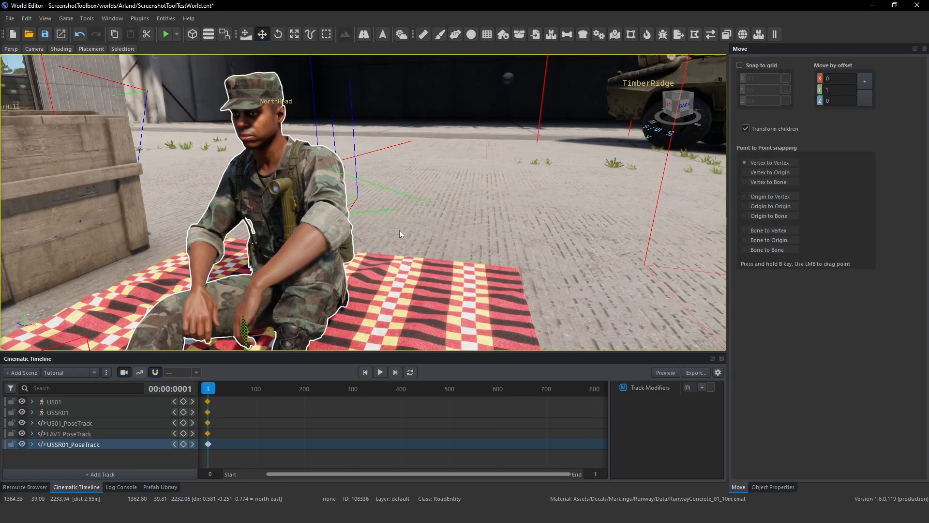
{"action": "key", "text": "ctrl+b"}
{"action": "key", "text": "a"}
{"action": "right_click_drag", "start_coordinate": [404, 231], "coordinate": [438, 216]}
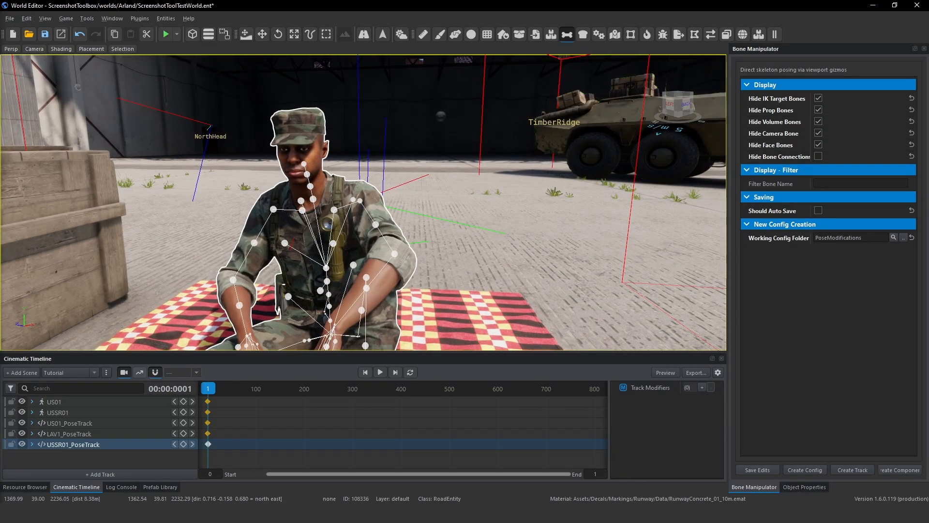
{"action": "right_click_drag", "start_coordinate": [471, 186], "coordinate": [461, 184]}
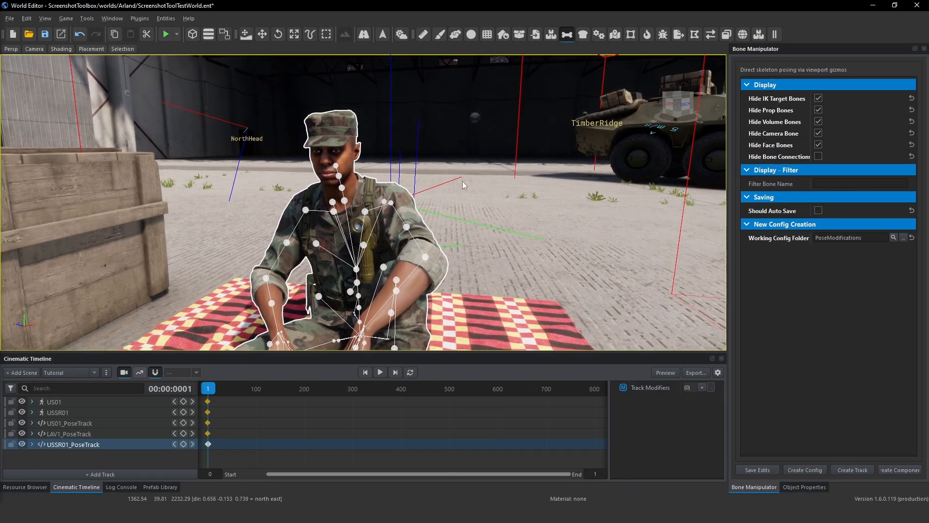
Turn off Hide Face Bones for the US01 soldier and examine his face bones up close.
{"action": "left_click", "coordinate": [817, 145]}
{"action": "right_click_drag", "start_coordinate": [436, 203], "coordinate": [474, 242]}
{"action": "key", "text": "w"}
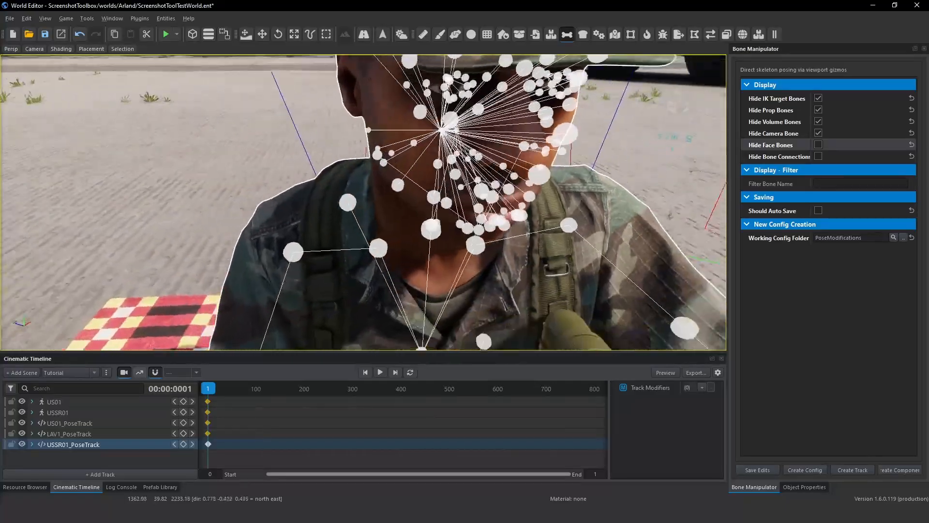
{"action": "mouse_move", "coordinate": [250, 218]}
{"action": "right_mouse_down"}
{"action": "mouse_move", "coordinate": [259, 210]}
{"action": "mouse_move", "coordinate": [250, 208]}
{"action": "right_mouse_up"}
{"action": "key", "text": "a"}
{"action": "key", "text": "d"}
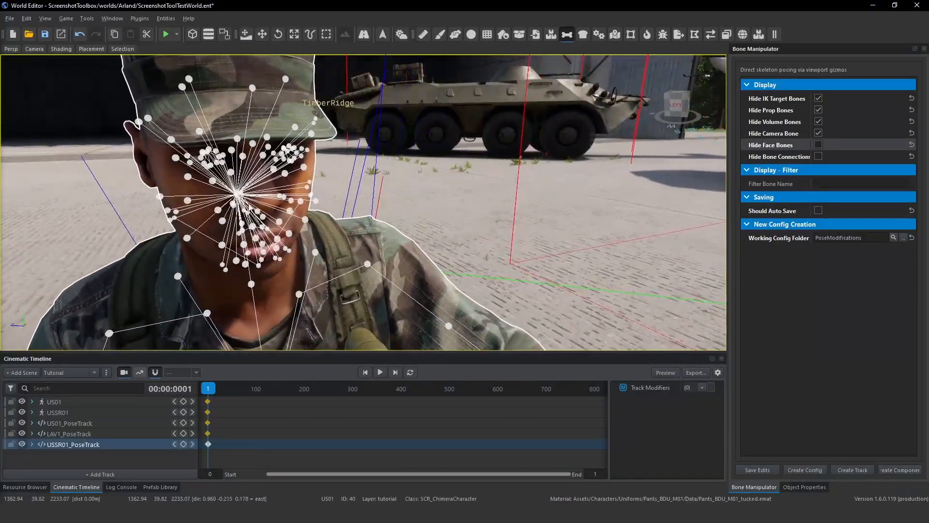
{"action": "key", "text": "w"}
{"action": "right_click_drag", "start_coordinate": [399, 250], "coordinate": [363, 211]}
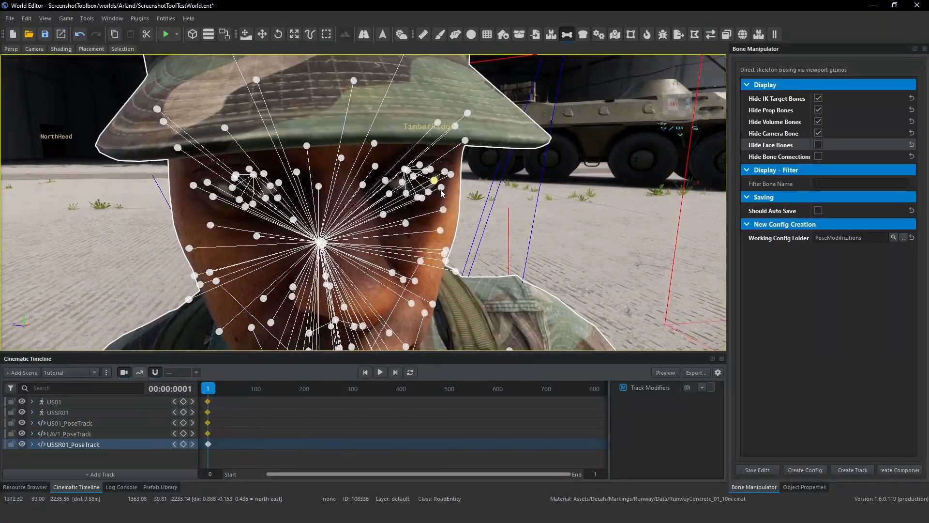
{"action": "key", "text": "d"}
{"action": "right_click_drag", "start_coordinate": [441, 193], "coordinate": [480, 182]}
{"action": "key", "text": "w"}
{"action": "key", "text": "s"}
{"action": "key", "text": "a"}
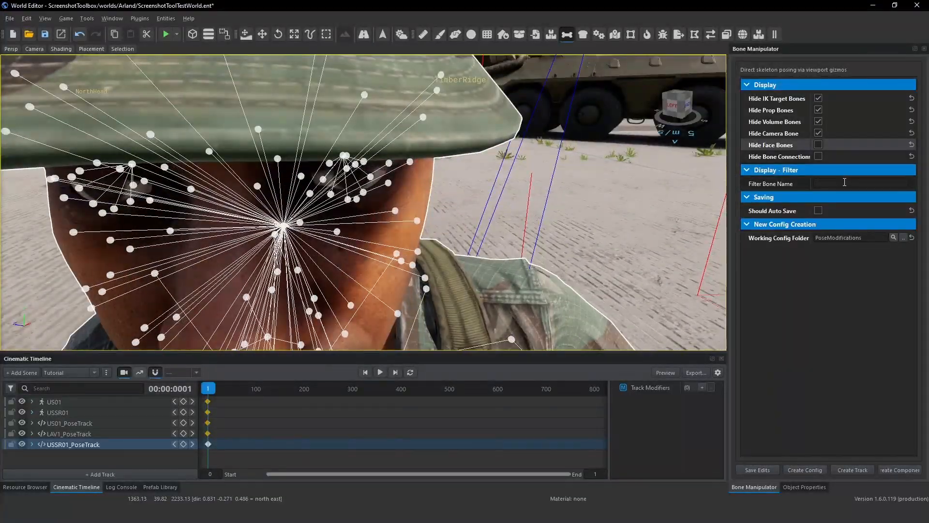
Filter the displayed bones by the name "eye" and view the soldier's eyes.
{"action": "right_click_drag", "start_coordinate": [548, 256], "coordinate": [535, 264]}
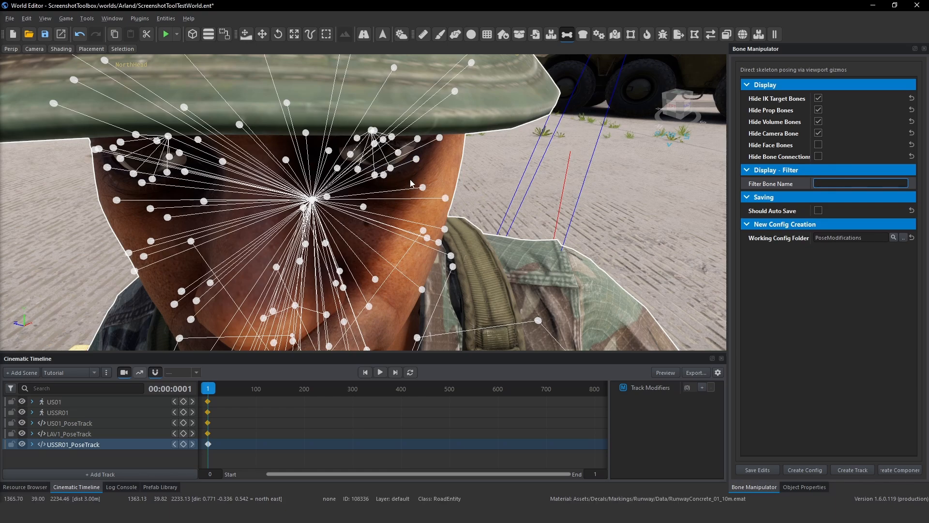
{"action": "key", "text": "Return"}
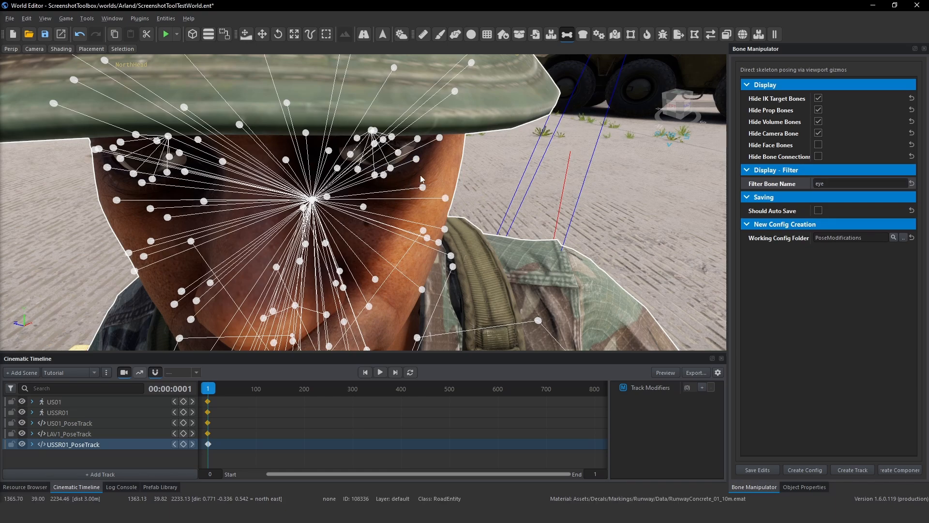
{"action": "right_click_drag", "start_coordinate": [399, 205], "coordinate": [489, 200]}
Filter the displayed bones by the name "hand" and view the soldier's hands.
{"action": "left_click_drag", "start_coordinate": [843, 185], "coordinate": [760, 193]}
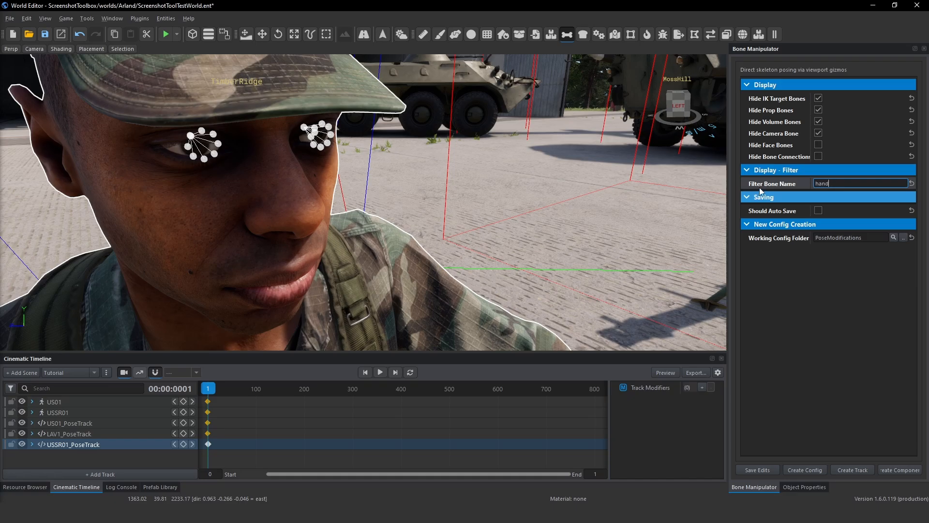
{"action": "right_click_drag", "start_coordinate": [643, 194], "coordinate": [801, 202]}
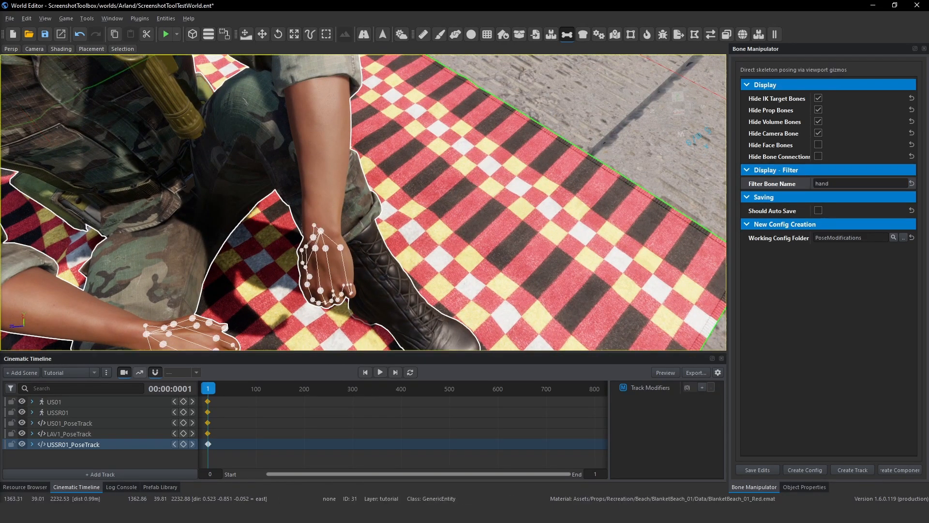
{"action": "right_click_drag", "start_coordinate": [454, 208], "coordinate": [403, 222]}
Select the M16A2 rifle, display its bones with the Bone Manipulator and clear the bone name filter.
{"action": "key", "text": "w"}
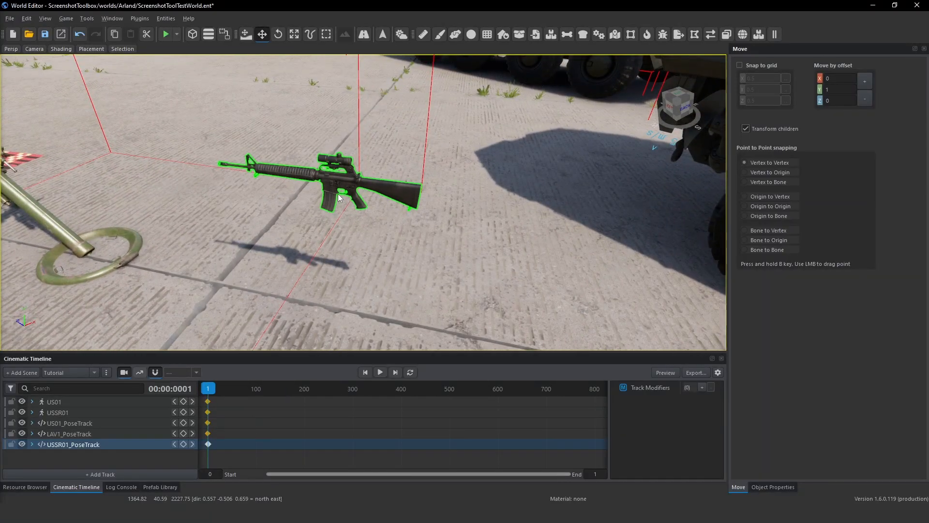
{"action": "key", "text": "ctrl+b"}
{"action": "key", "text": "w"}
{"action": "right_click_drag", "start_coordinate": [345, 195], "coordinate": [368, 188]}
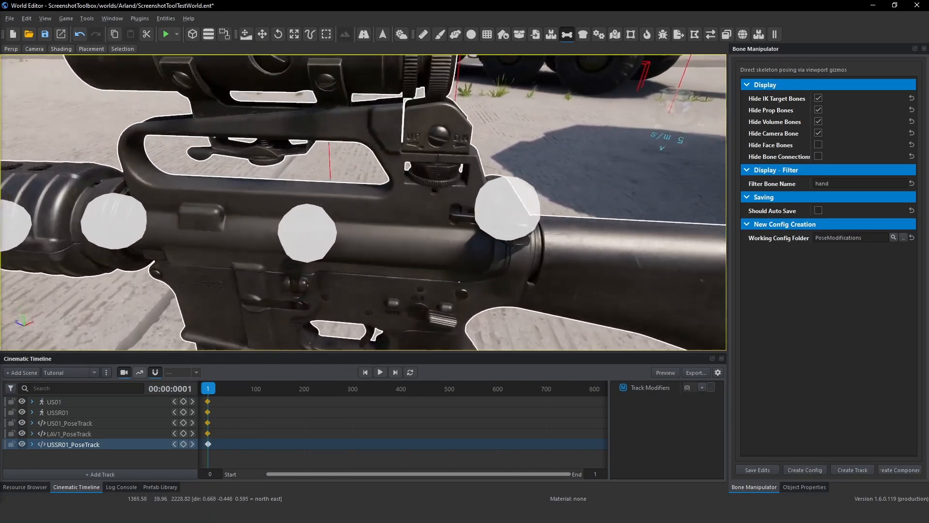
{"action": "left_click", "coordinate": [912, 184]}
{"action": "right_click_drag", "start_coordinate": [409, 216], "coordinate": [423, 256]}
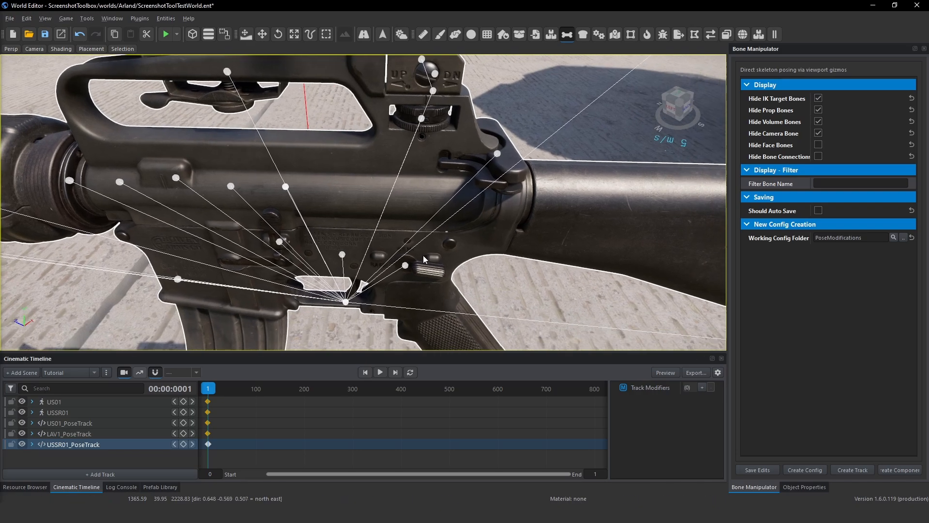
Rotate the rifle's w_fire_mode bone to turn the fire selector, and deselect the bone.
{"action": "left_click", "coordinate": [406, 263]}
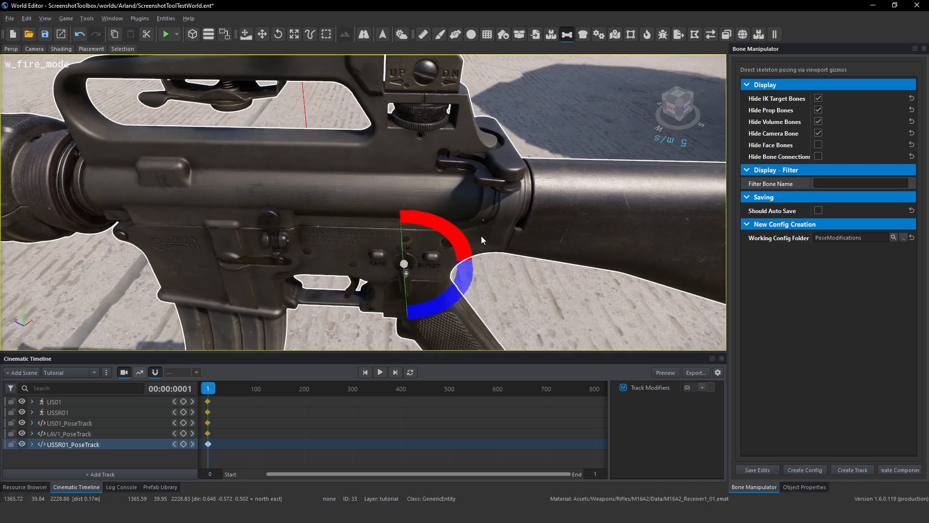
{"action": "left_click_drag", "start_coordinate": [482, 236], "coordinate": [466, 261]}
{"action": "left_click", "coordinate": [285, 275]}
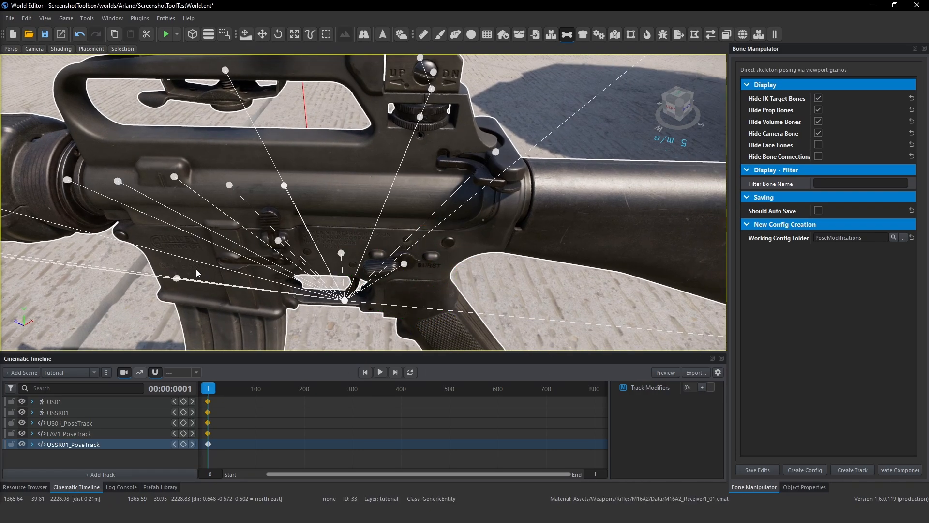
Select the rifle's slot_magazine bone and move it slightly downward along its green axis.
{"action": "right_click_drag", "start_coordinate": [197, 270], "coordinate": [157, 270]}
{"action": "left_click", "coordinate": [242, 254]}
{"action": "key", "text": "w"}
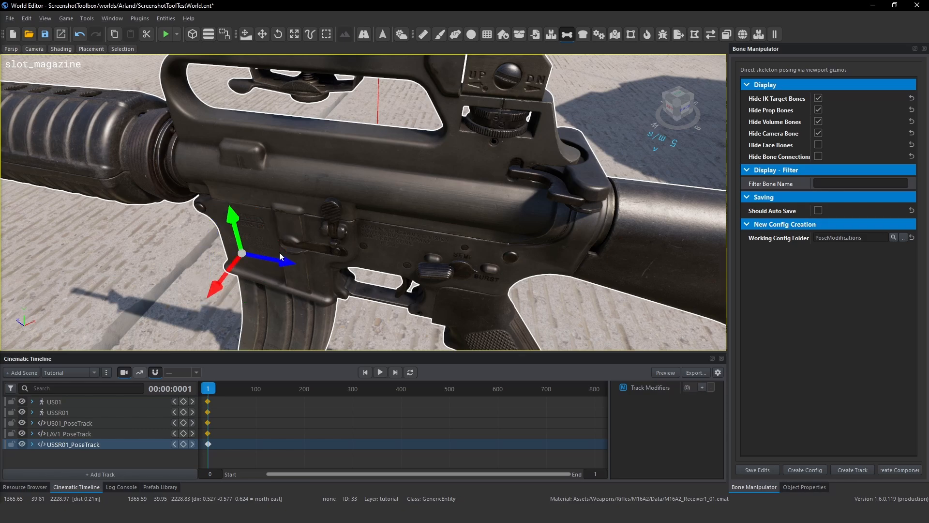
{"action": "mouse_move", "coordinate": [242, 243]}
{"action": "left_mouse_down"}
{"action": "mouse_move", "coordinate": [242, 296]}
{"action": "mouse_move", "coordinate": [241, 257]}
{"action": "mouse_move", "coordinate": [251, 242]}
{"action": "left_mouse_up"}
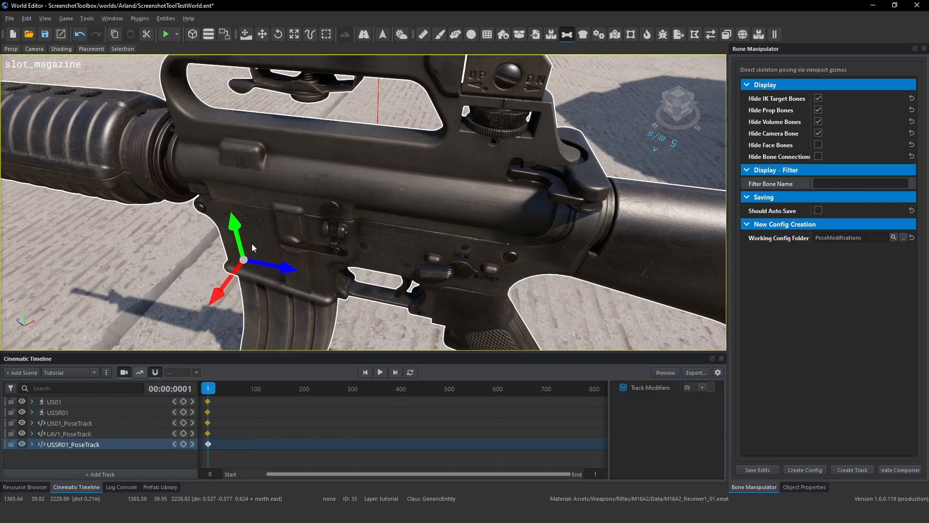
Leave the rifle's bones and select the LAV1 vehicle with the Move tool.
{"action": "key", "text": "s"}
{"action": "right_click_drag", "start_coordinate": [391, 292], "coordinate": [434, 276]}
{"action": "key", "text": "w"}
{"action": "left_click", "coordinate": [447, 208]}
{"action": "key", "text": "d"}
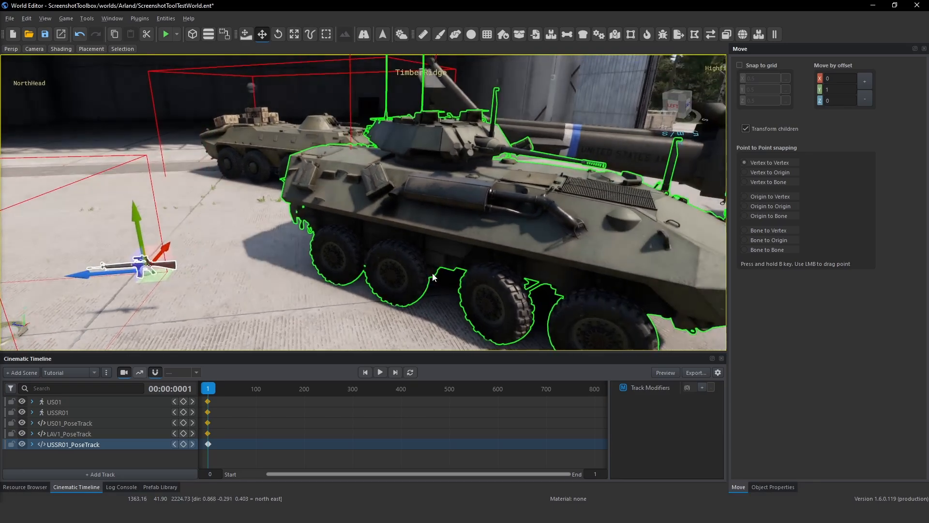
{"action": "left_click", "coordinate": [434, 217]}
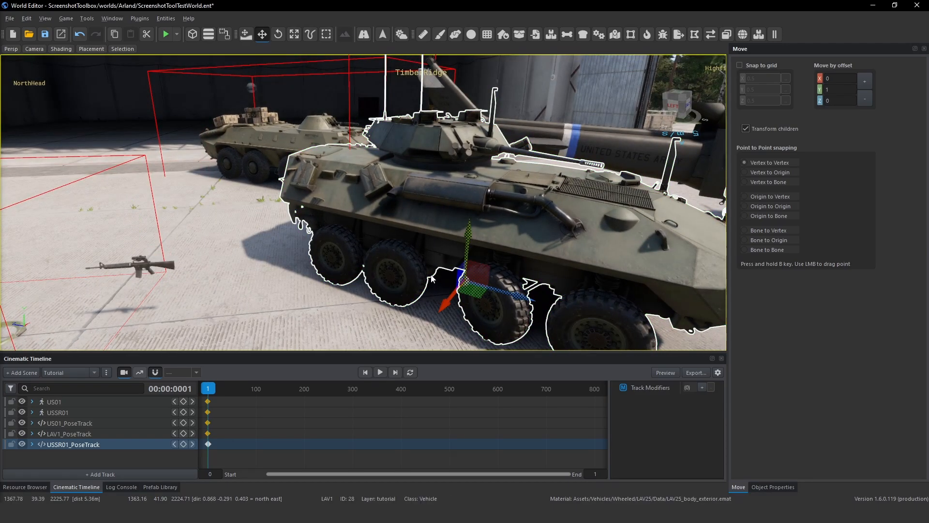
Display the LAV1's bones with the Bone Manipulator and filter them by the name "turret".
{"action": "key", "text": "ctrl+b"}
{"action": "right_click_drag", "start_coordinate": [430, 256], "coordinate": [446, 244]}
{"action": "key", "text": "w"}
{"action": "key", "text": "s"}
{"action": "left_click", "coordinate": [829, 183]}
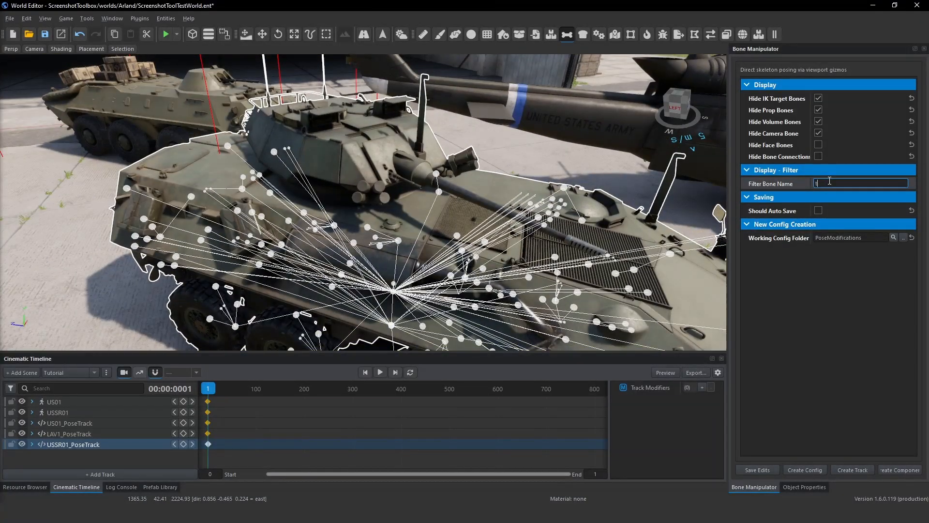
{"action": "type", "text": "turret"}
{"action": "key", "text": "Return"}
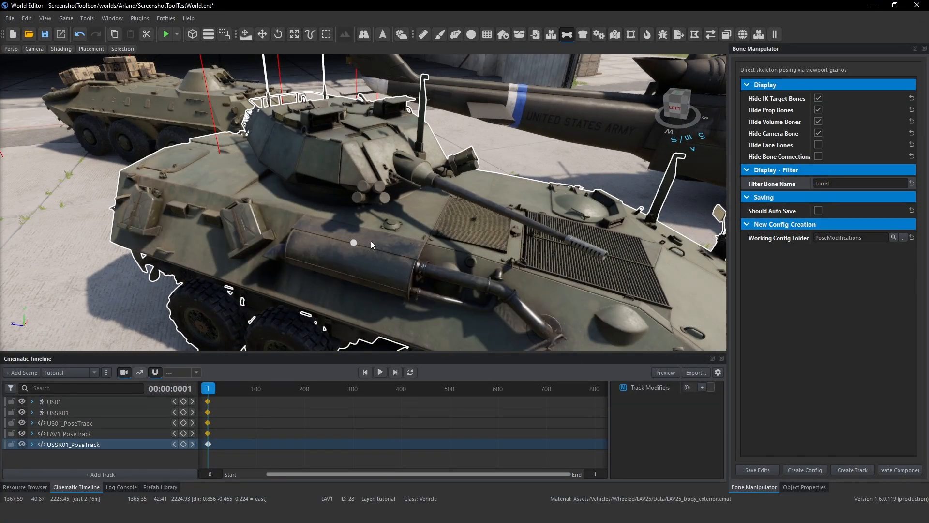
Rotate the LAV1's v_turret_slot bone to swing the turret, then leave the bones and save the changes.
{"action": "key", "text": "e"}
{"action": "left_click_drag", "start_coordinate": [364, 267], "coordinate": [353, 109]}
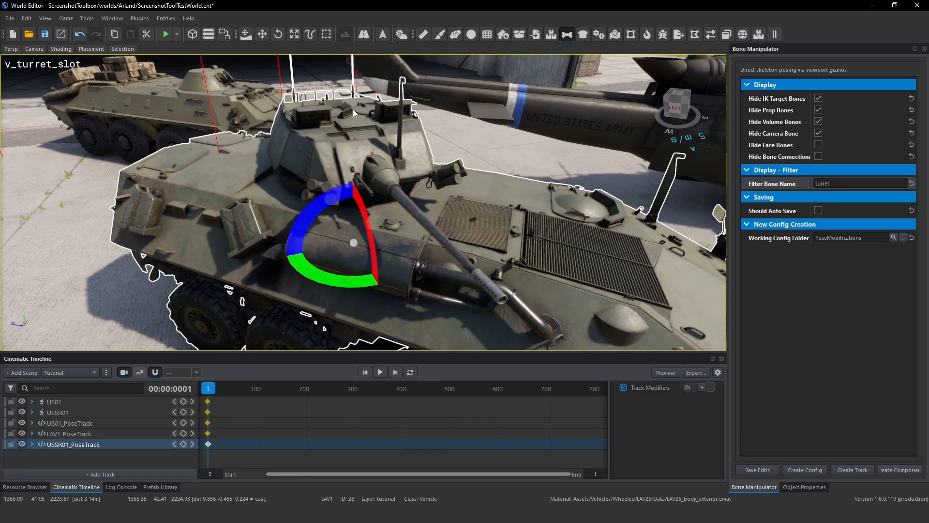
{"action": "right_click_drag", "start_coordinate": [385, 172], "coordinate": [373, 175]}
{"action": "left_click", "coordinate": [448, 228]}
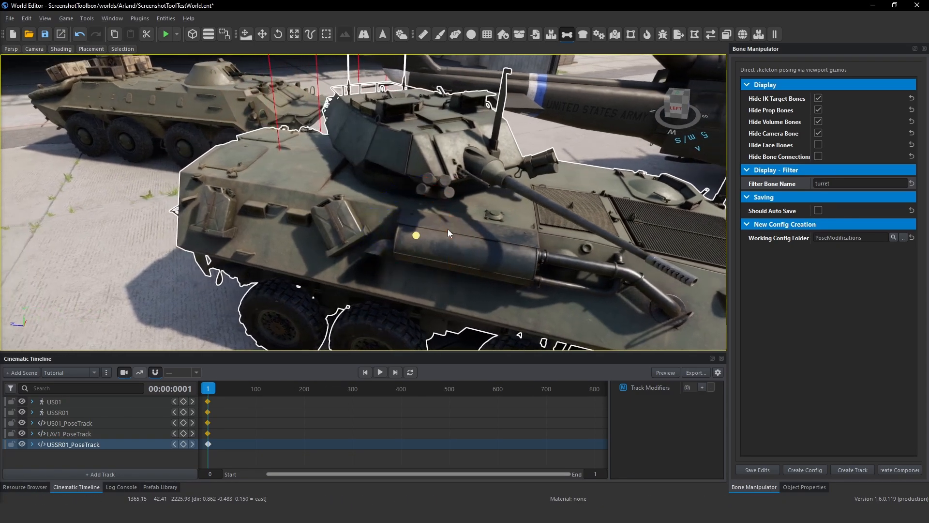
{"action": "right_click_drag", "start_coordinate": [516, 259], "coordinate": [460, 225]}
{"action": "key", "text": "w"}
{"action": "left_click", "coordinate": [447, 207]}
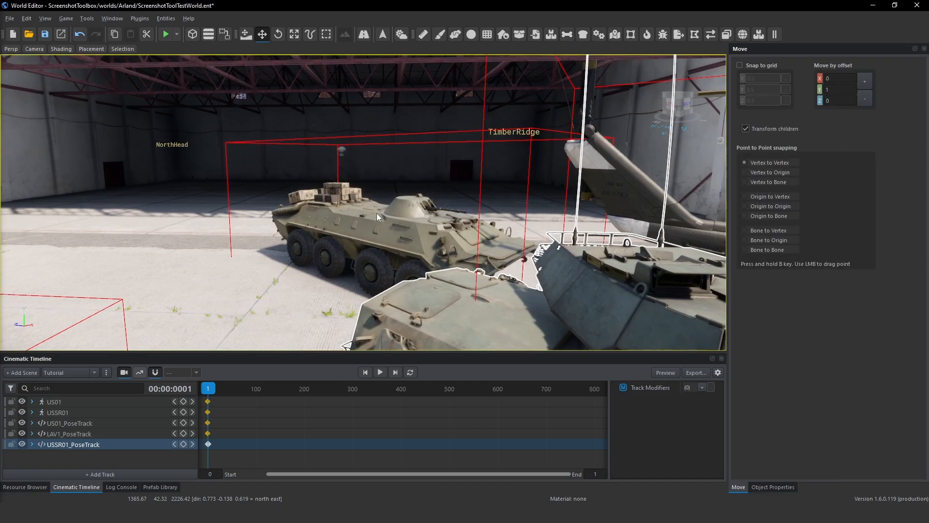
Select the BTR1 vehicle beside the hangar and display its bones with the Bone Manipulator.
{"action": "left_click", "coordinate": [377, 213]}
{"action": "right_click_drag", "start_coordinate": [377, 214], "coordinate": [412, 216]}
{"action": "right_click_drag", "start_coordinate": [411, 216], "coordinate": [412, 233]}
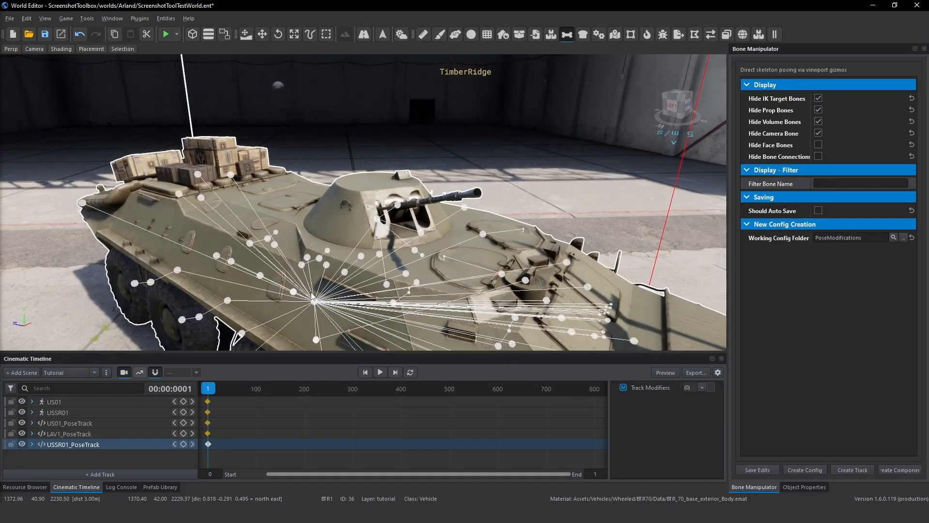
{"action": "right_click_drag", "start_coordinate": [412, 208], "coordinate": [429, 208]}
{"action": "key", "text": "w"}
Rotate the BTR1's v_gun_01 bone to lower the gun barrel, and save the changes on leaving the bones.
{"action": "left_click", "coordinate": [376, 203]}
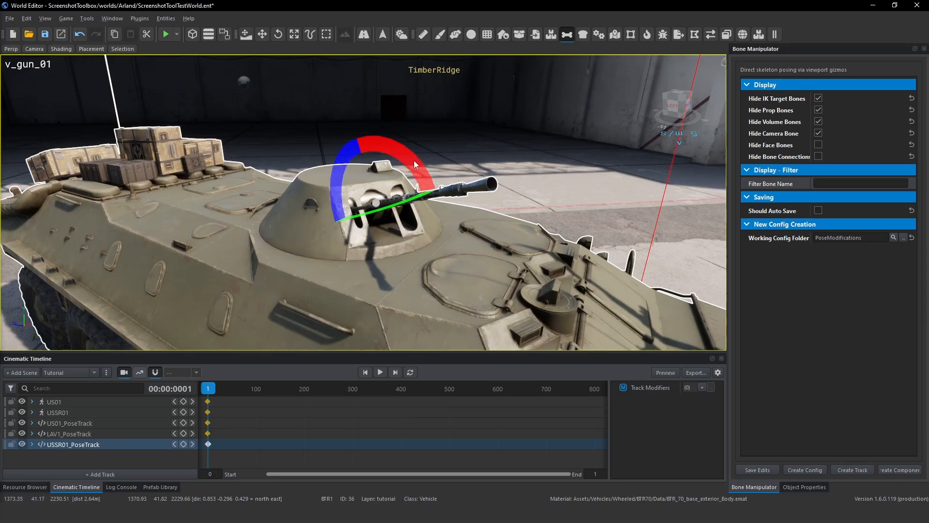
{"action": "left_click_drag", "start_coordinate": [414, 162], "coordinate": [420, 181]}
{"action": "key", "text": "Escape"}
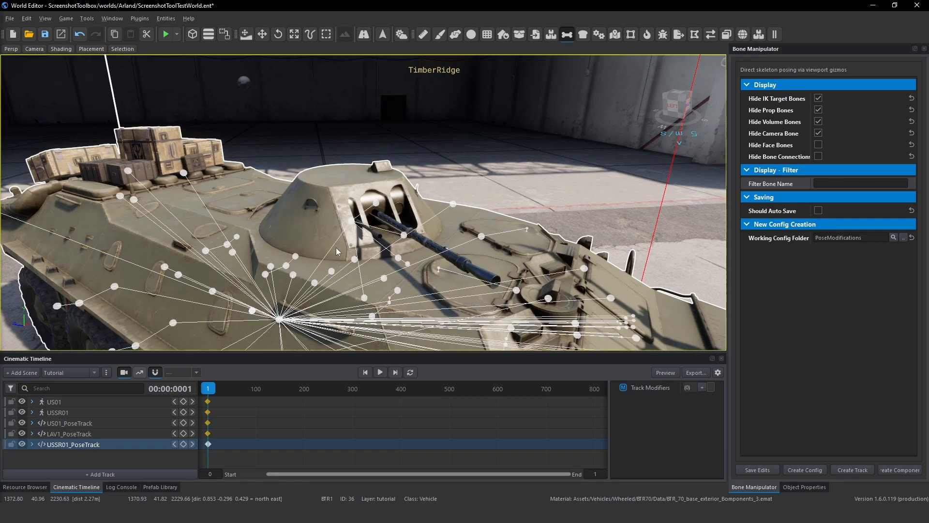
{"action": "right_click_drag", "start_coordinate": [420, 182], "coordinate": [503, 196]}
{"action": "key", "text": "w"}
{"action": "left_click", "coordinate": [455, 208]}
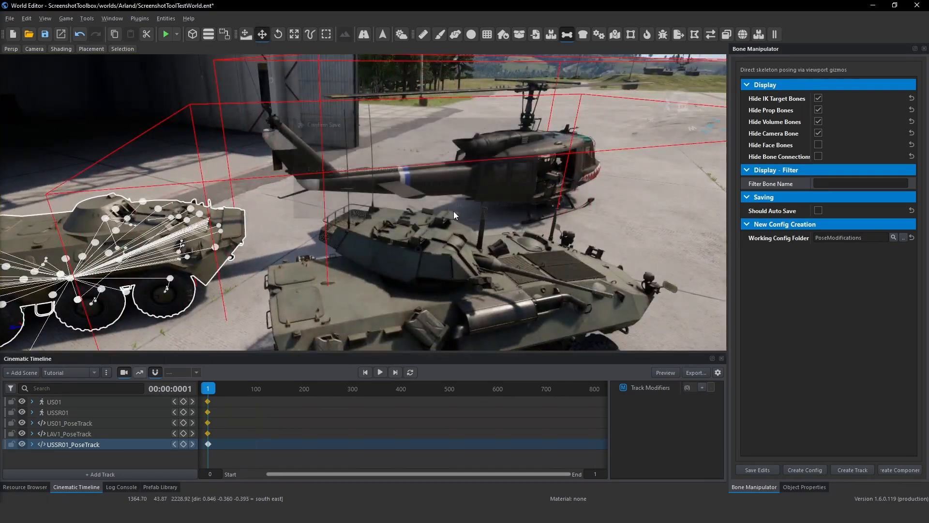
Select the UH1H shark-nose helicopter and display its bones with the Bone Manipulator.
{"action": "right_click_drag", "start_coordinate": [454, 211], "coordinate": [376, 187]}
{"action": "left_click", "coordinate": [376, 187]}
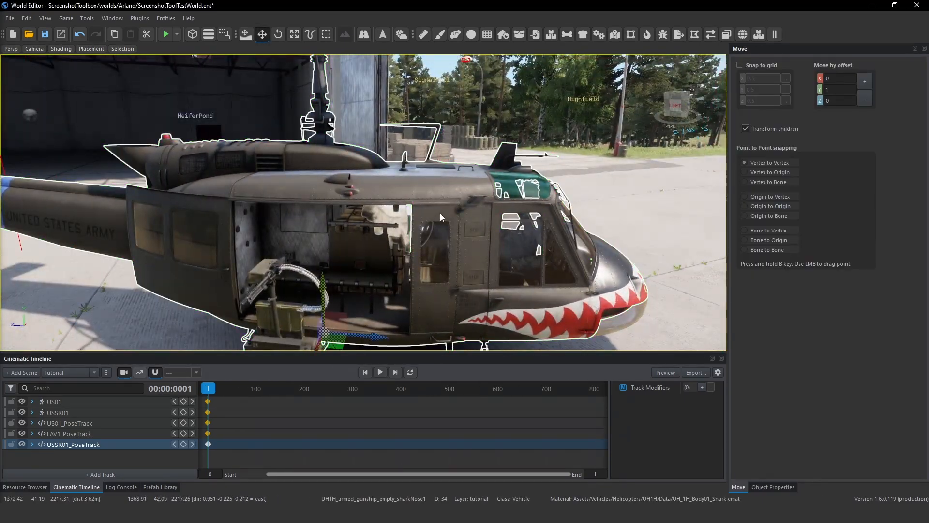
{"action": "key", "text": "ctrl+b"}
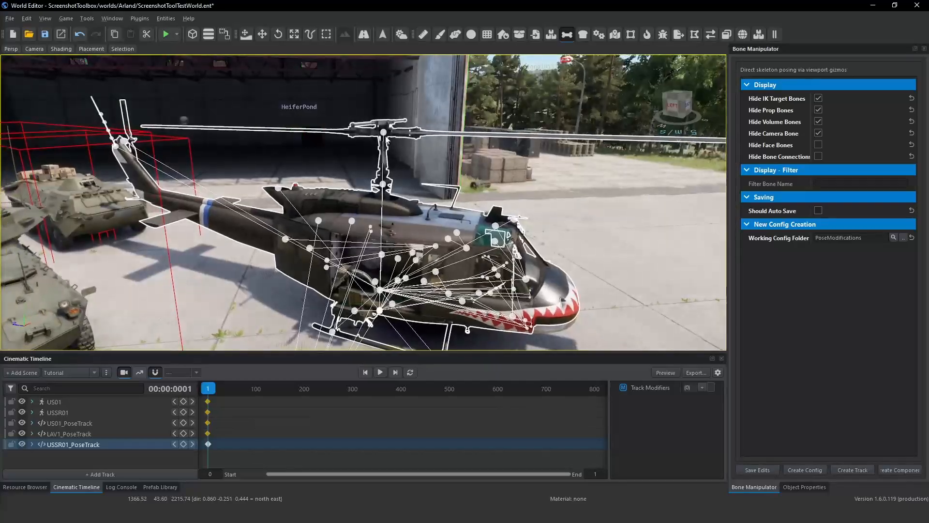
Rotate the helicopter's rotor_fx bone at the main rotor hub, and save the changes on leaving the bones.
{"action": "left_click", "coordinate": [383, 131]}
{"action": "mouse_move", "coordinate": [384, 132]}
{"action": "right_mouse_down"}
{"action": "mouse_move", "coordinate": [389, 170]}
{"action": "mouse_move", "coordinate": [399, 135]}
{"action": "right_mouse_up"}
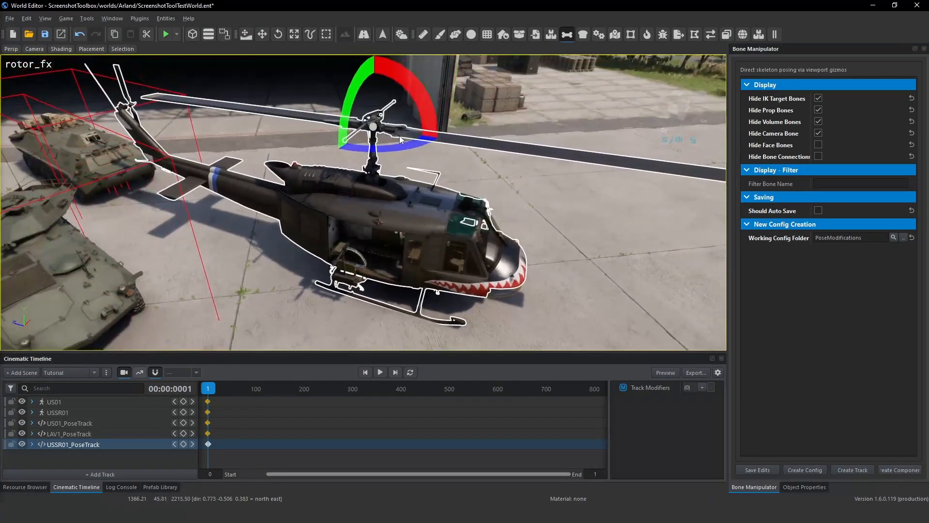
{"action": "left_click_drag", "start_coordinate": [397, 145], "coordinate": [397, 181]}
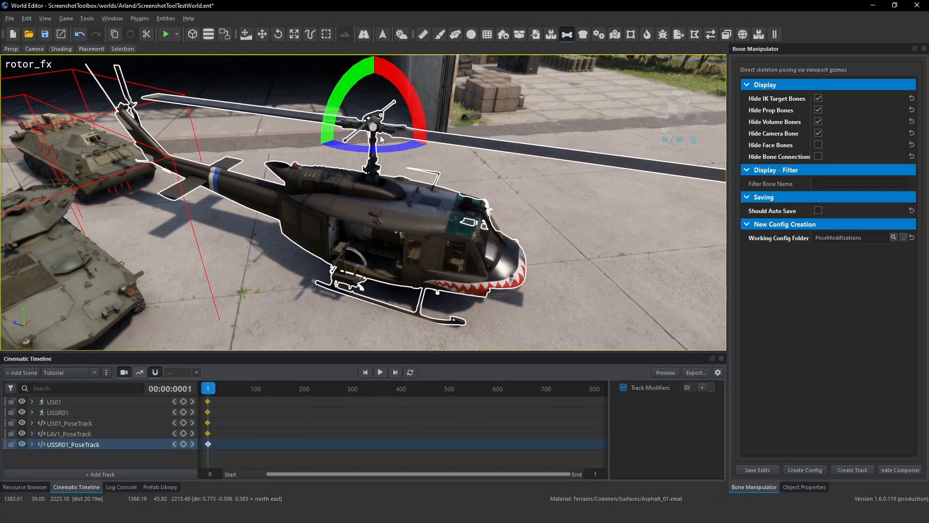
{"action": "mouse_move", "coordinate": [477, 208]}
{"action": "right_mouse_down"}
{"action": "mouse_move", "coordinate": [496, 251]}
{"action": "mouse_move", "coordinate": [489, 210]}
{"action": "right_mouse_up"}
{"action": "key", "text": "w"}
{"action": "left_click", "coordinate": [449, 207]}
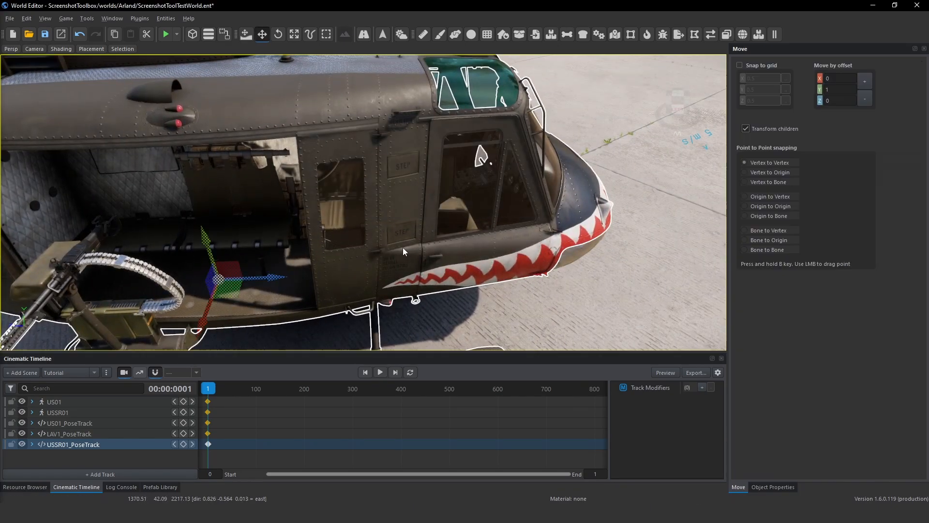
Show the helicopter's bones inside the cockpit, select the v_throttle_R_upper_switch_03 bone and deselect it.
{"action": "right_click_drag", "start_coordinate": [403, 248], "coordinate": [313, 209]}
{"action": "key", "text": "b"}
{"action": "key", "text": "w"}
{"action": "left_click", "coordinate": [313, 213]}
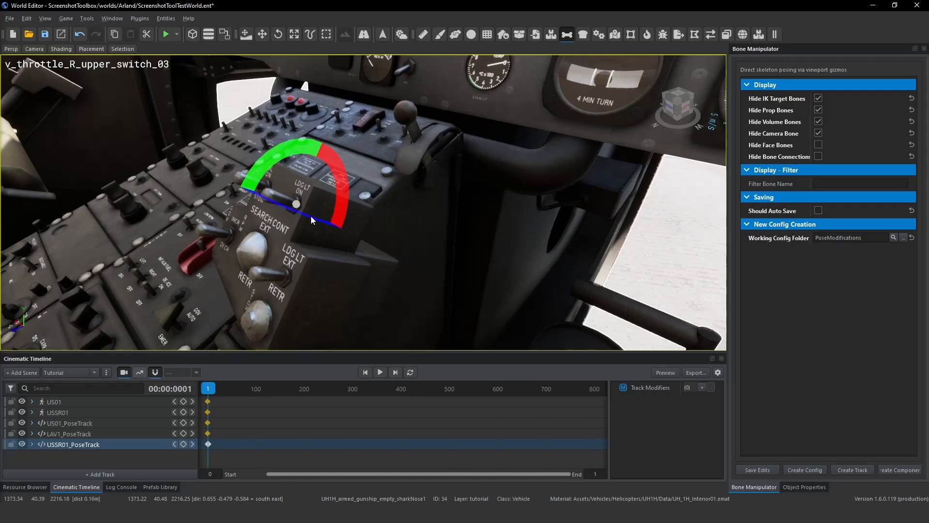
{"action": "left_click", "coordinate": [433, 197]}
{"action": "right_click_drag", "start_coordinate": [433, 196], "coordinate": [523, 209]}
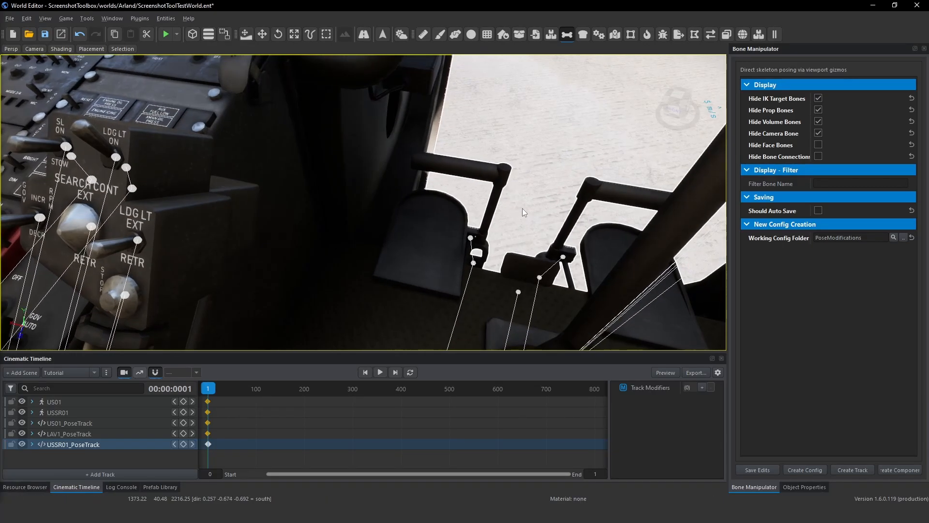
Select the v_antitorquepedal_R_R03 bone and rotate the cockpit pedal, saving the changes on leaving the bones.
{"action": "left_click", "coordinate": [470, 240]}
{"action": "key", "text": "d"}
{"action": "right_click_drag", "start_coordinate": [470, 241], "coordinate": [401, 230]}
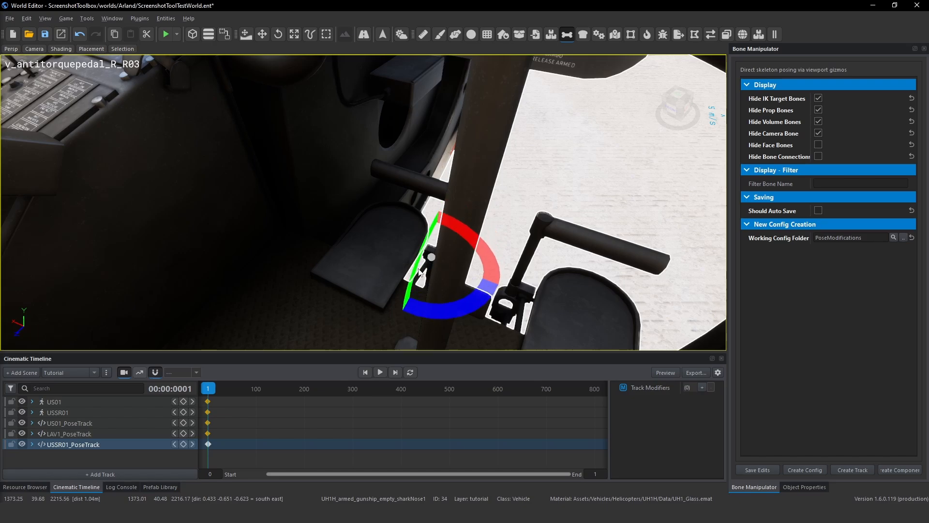
{"action": "key", "text": "d"}
{"action": "right_click_drag", "start_coordinate": [401, 230], "coordinate": [389, 222]}
{"action": "left_click_drag", "start_coordinate": [388, 221], "coordinate": [357, 219]}
{"action": "key", "text": "w"}
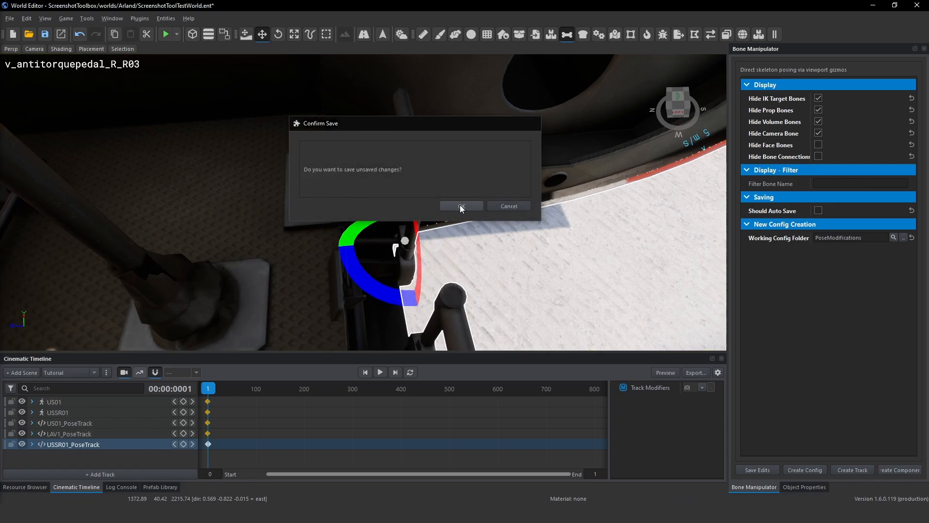
{"action": "left_click", "coordinate": [459, 205]}
Look over the posed USSR01 soldier on the crate, the seated US soldier and the surrounding vehicles.
{"action": "key", "text": "s"}
{"action": "right_click_drag", "start_coordinate": [441, 254], "coordinate": [196, 201]}
{"action": "key", "text": "s"}
{"action": "key", "text": "a"}
{"action": "right_click_drag", "start_coordinate": [363, 195], "coordinate": [379, 195]}
{"action": "key", "text": "w"}
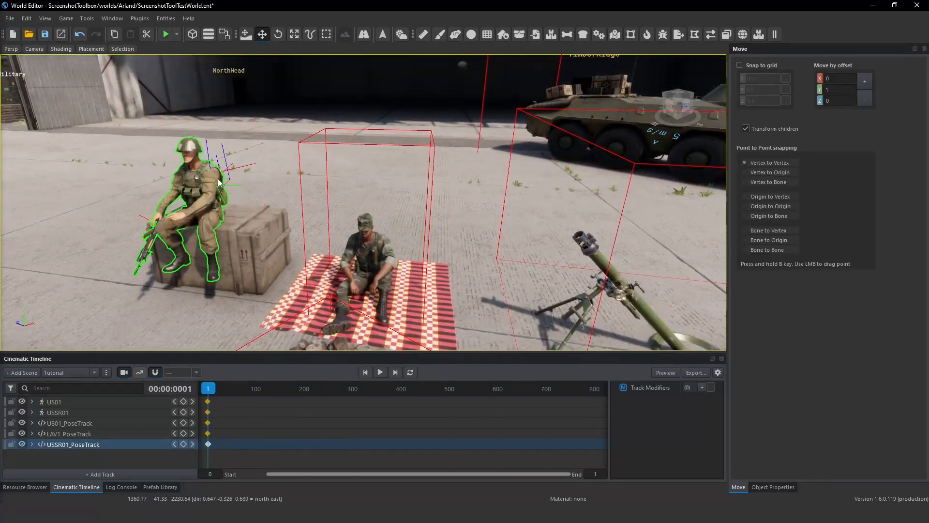
{"action": "key", "text": "a"}
{"action": "mouse_move", "coordinate": [167, 199]}
{"action": "right_mouse_down"}
{"action": "mouse_move", "coordinate": [194, 193]}
{"action": "mouse_move", "coordinate": [165, 190]}
{"action": "right_mouse_up"}
{"action": "key", "text": "w"}
{"action": "key", "text": "s"}
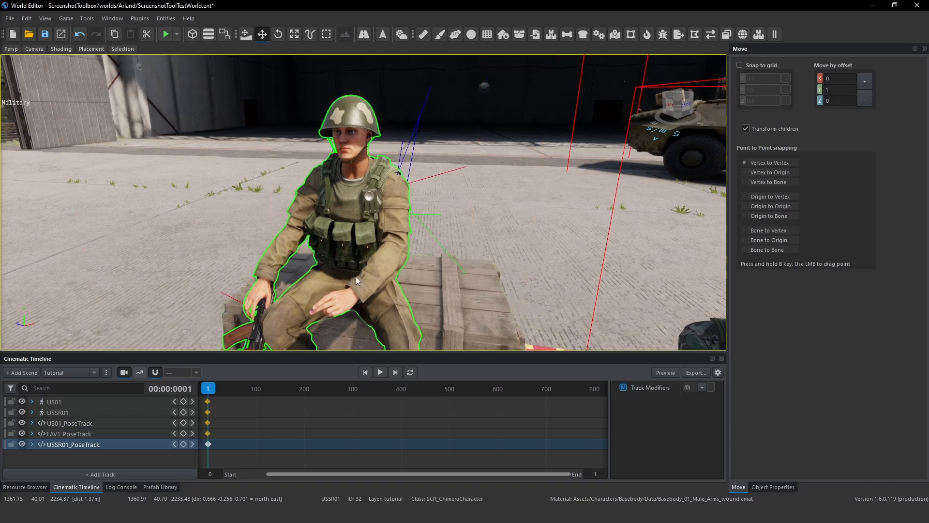
{"action": "key", "text": "s"}
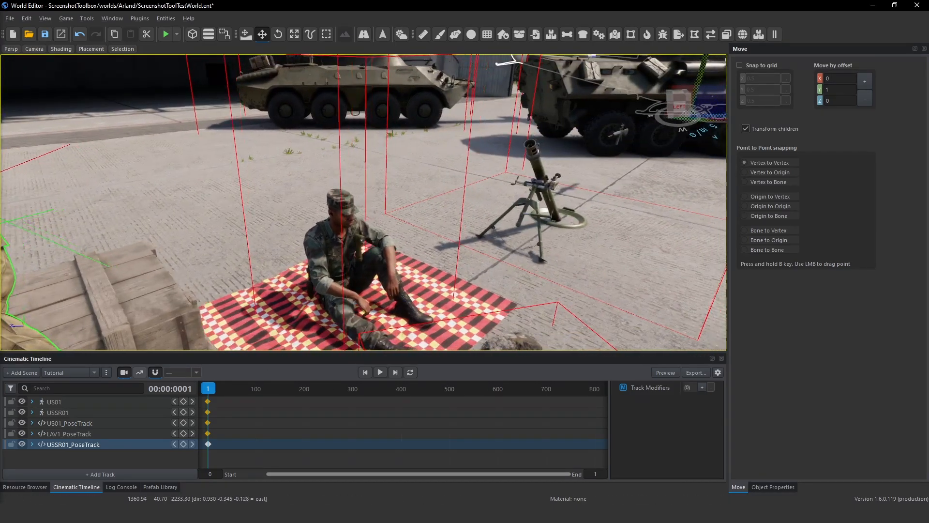
{"action": "key", "text": "w"}
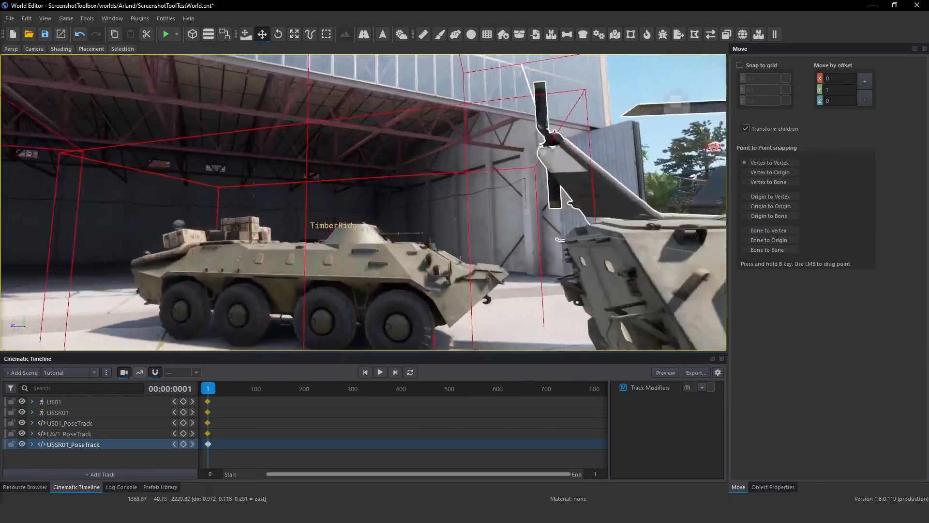